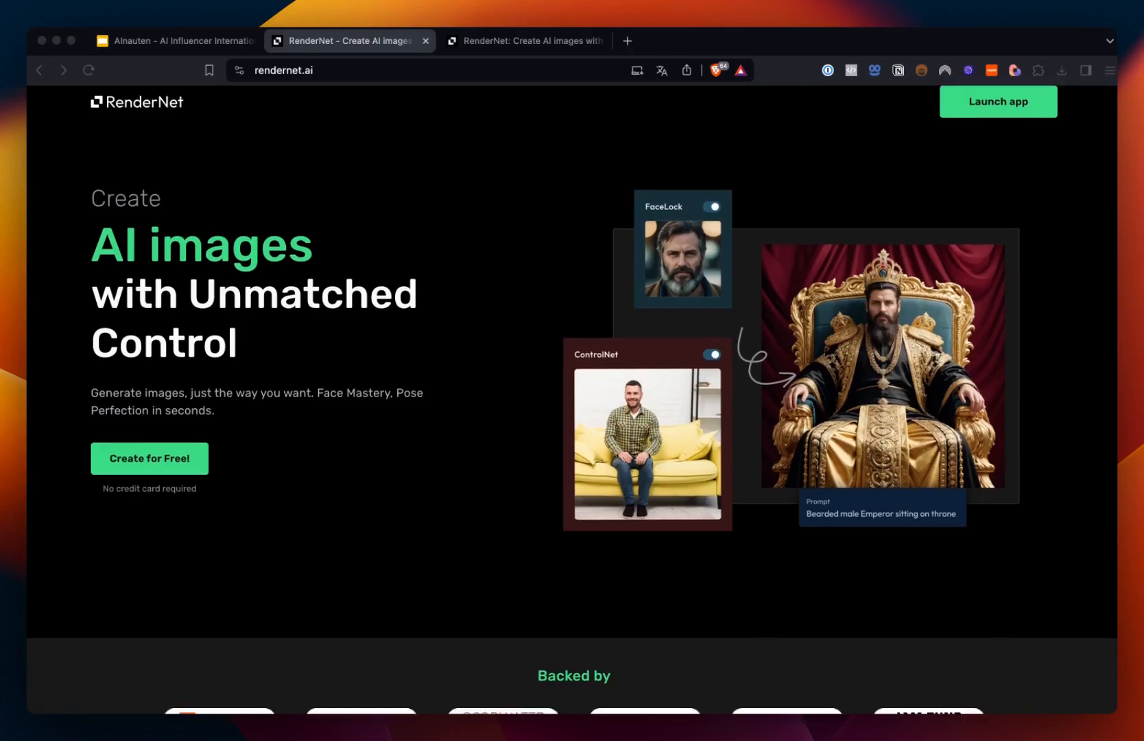
# Step: Browse the RenderNet landing page's feature sections: FaceLock, ControlNet, Multi model generations and Canvas
pyautogui.scroll(-1, 572, 393)
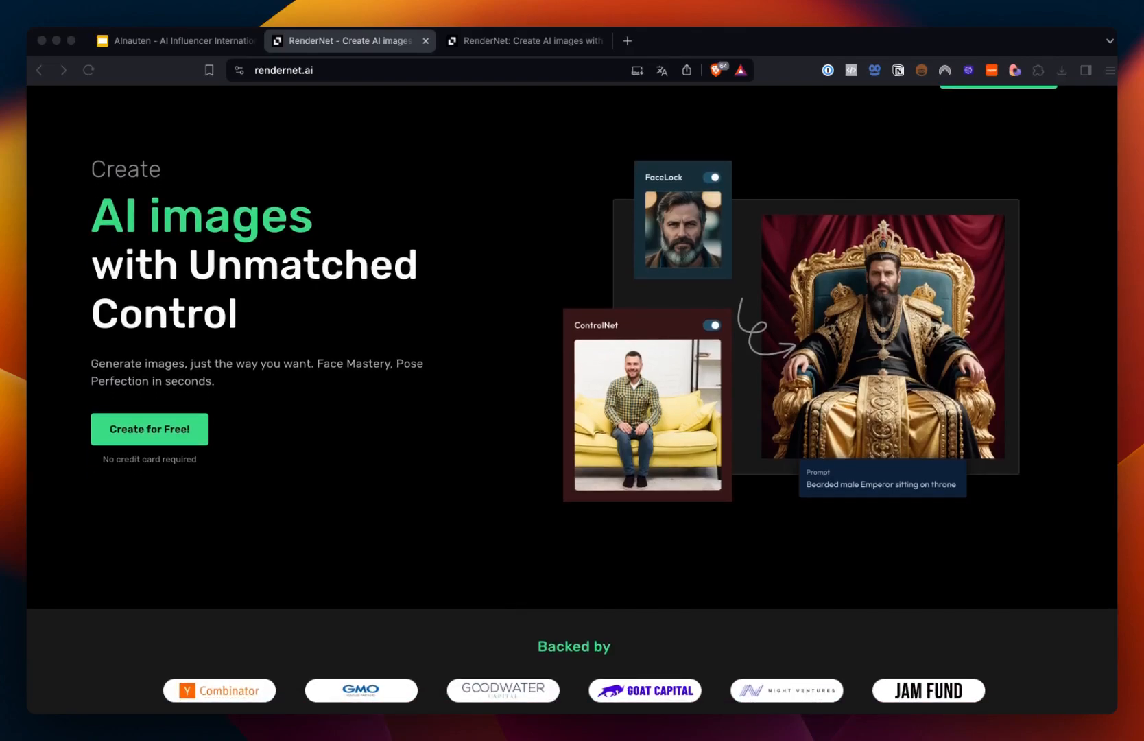
pyautogui.scroll(-15, 572, 398)
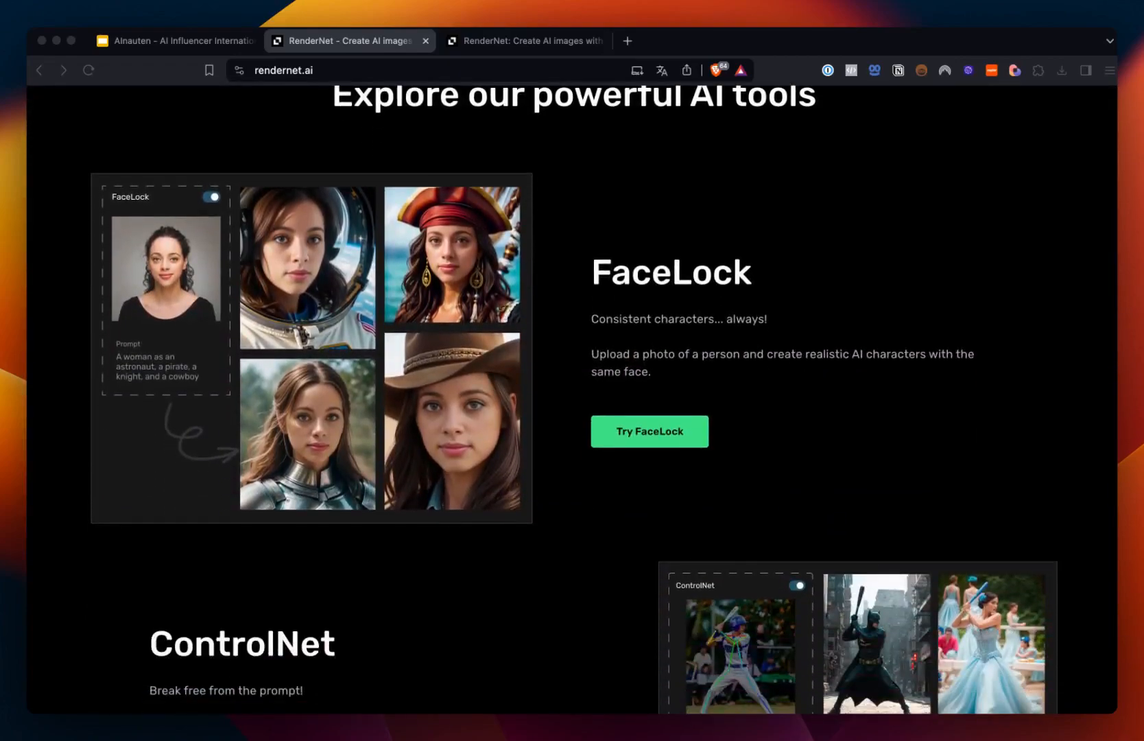
pyautogui.scroll(-3, 485, 461)
pyautogui.scroll(2, 485, 461)
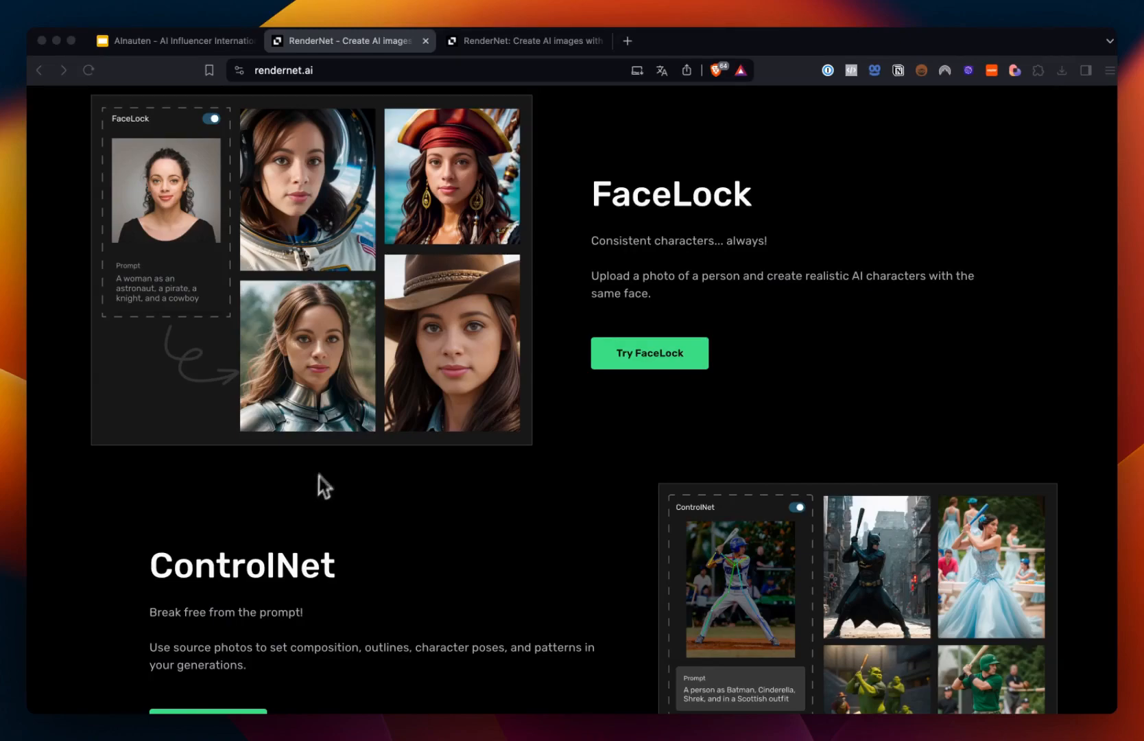
pyautogui.scroll(1, 686, 213)
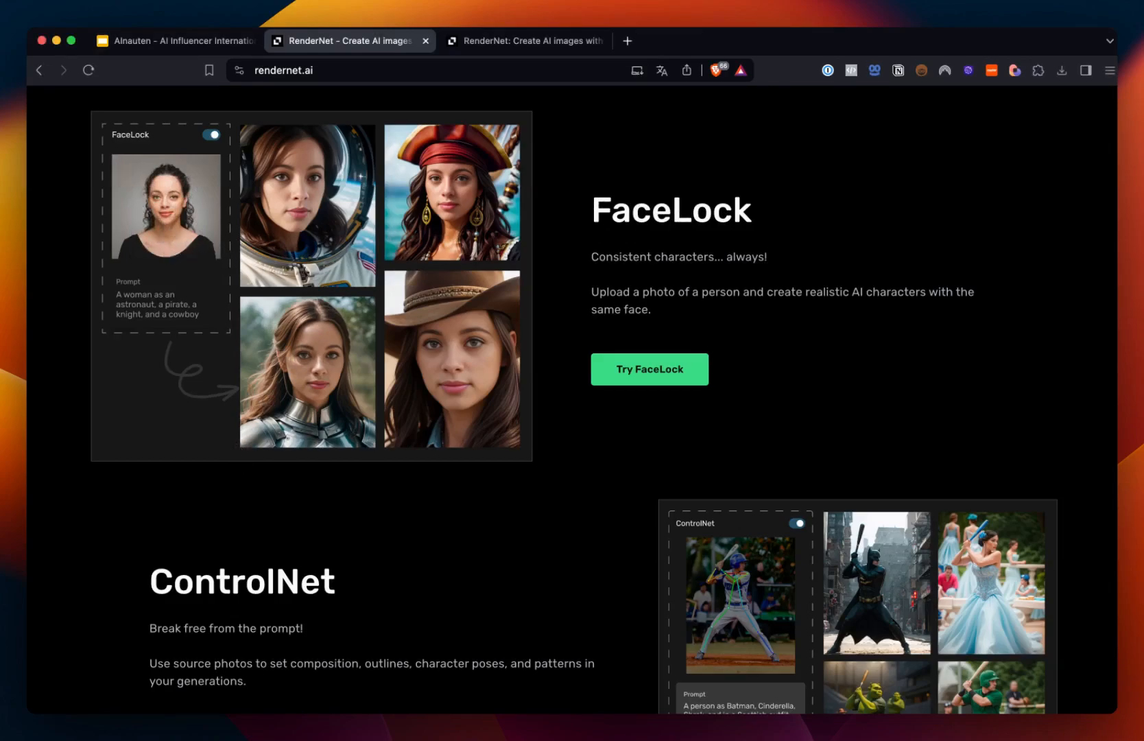
pyautogui.scroll(-5, 572, 398)
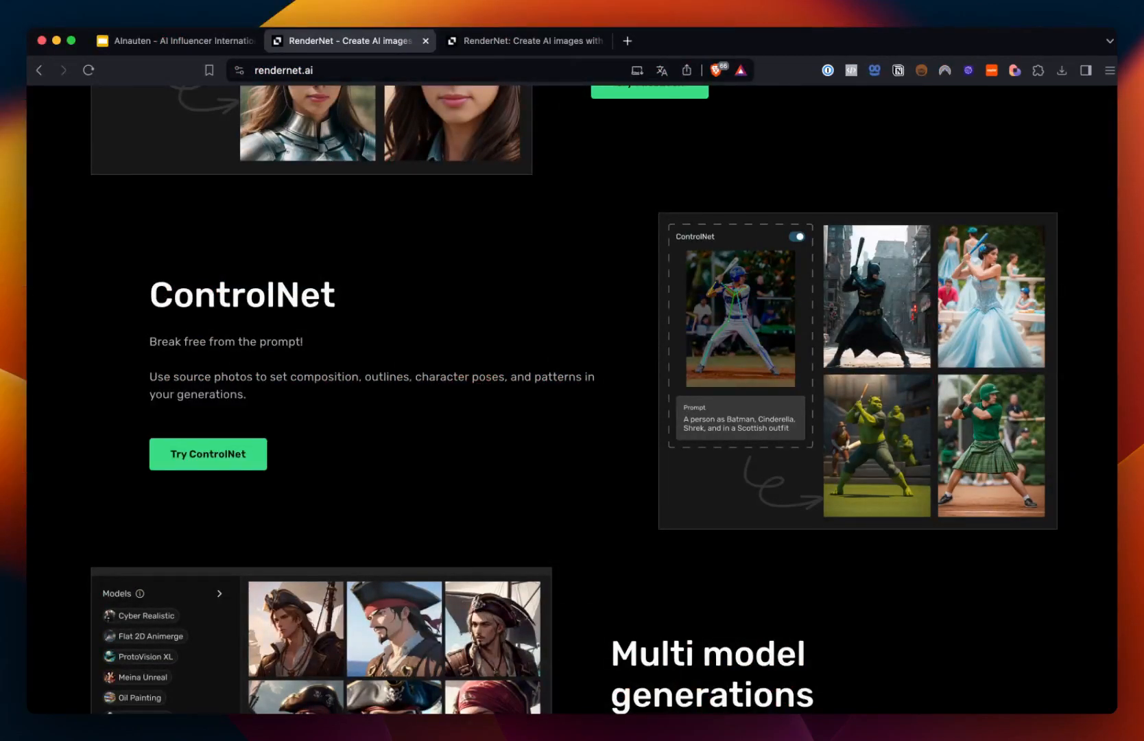
pyautogui.scroll(-5, 744, 233)
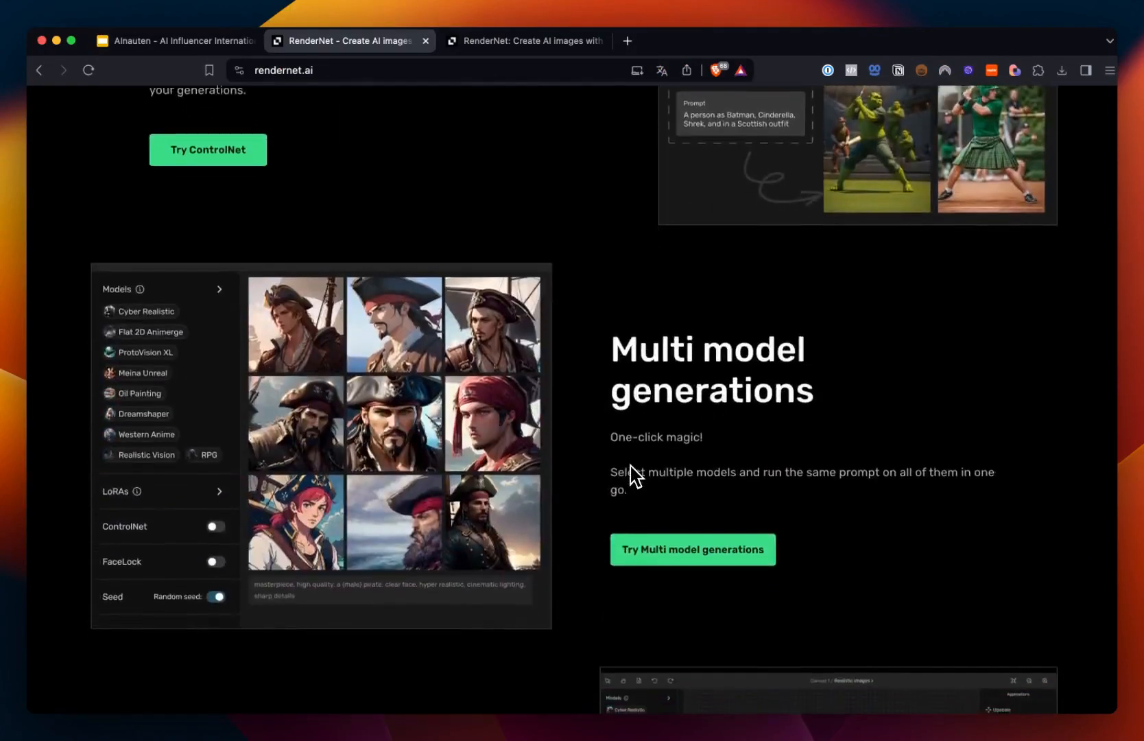
pyautogui.scroll(-1, 524, 454)
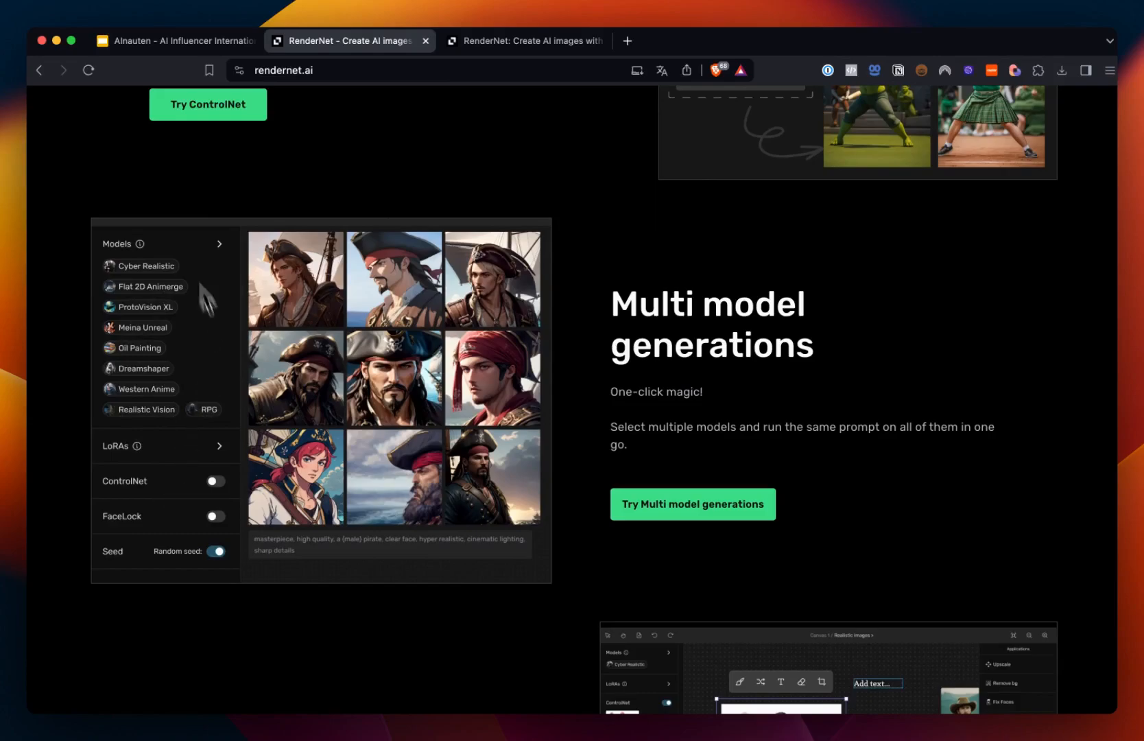
pyautogui.scroll(-6, 151, 458)
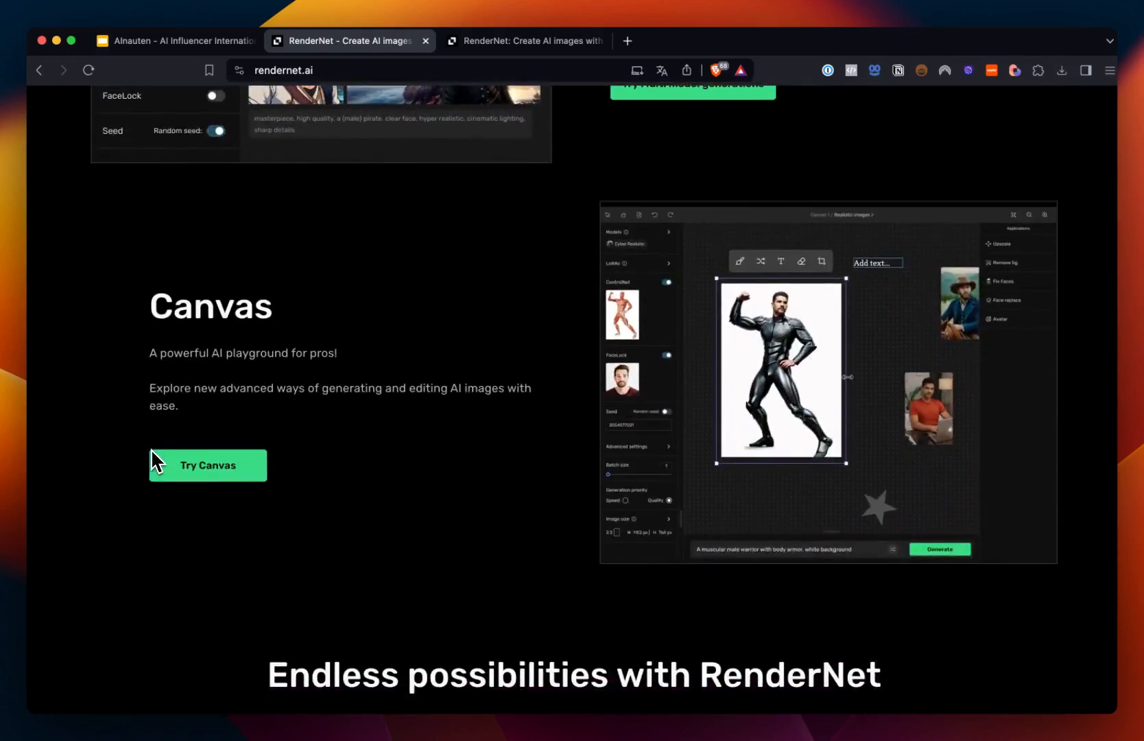
pyautogui.scroll(15, 388, 373)
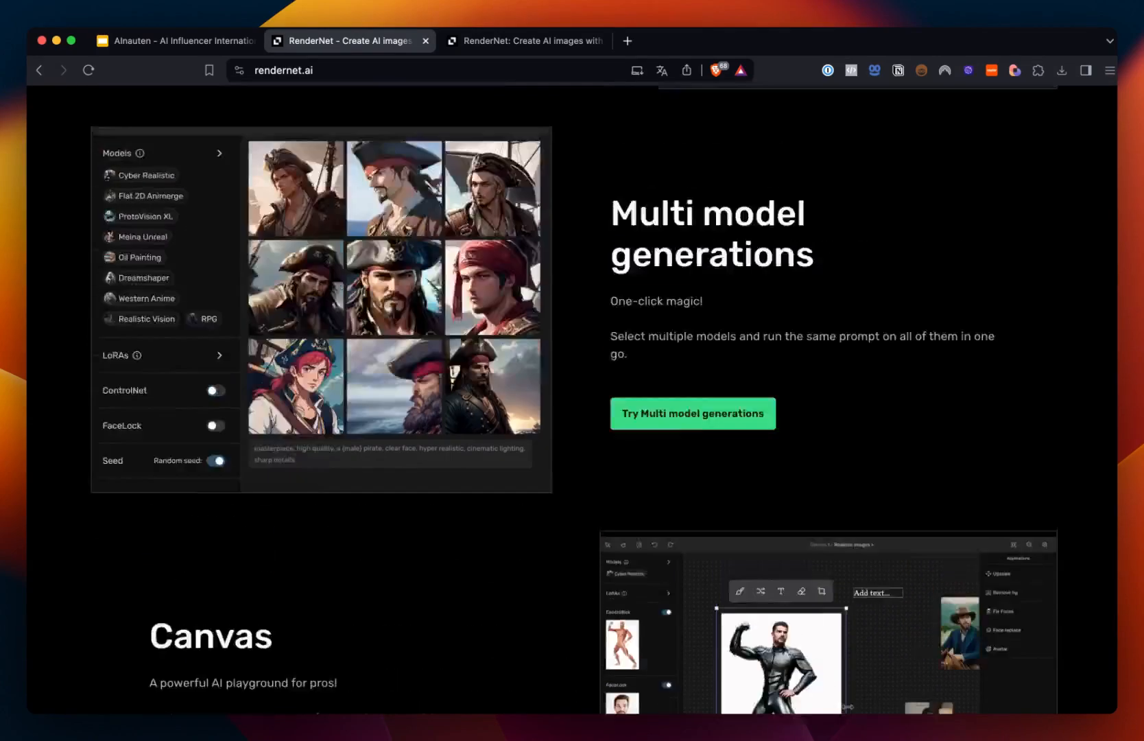
pyautogui.scroll(4, 572, 397)
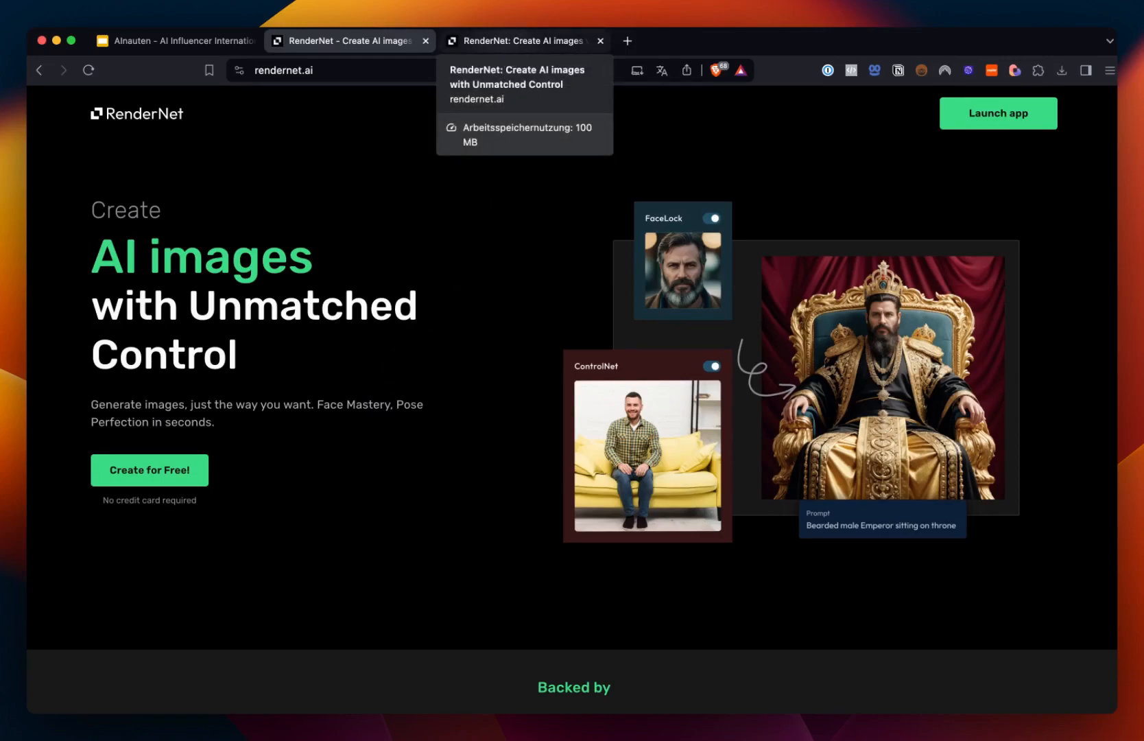
# Step: Switch to the RenderNet app tab and look over the home page's character templates and Explore gallery
pyautogui.click(521, 40)
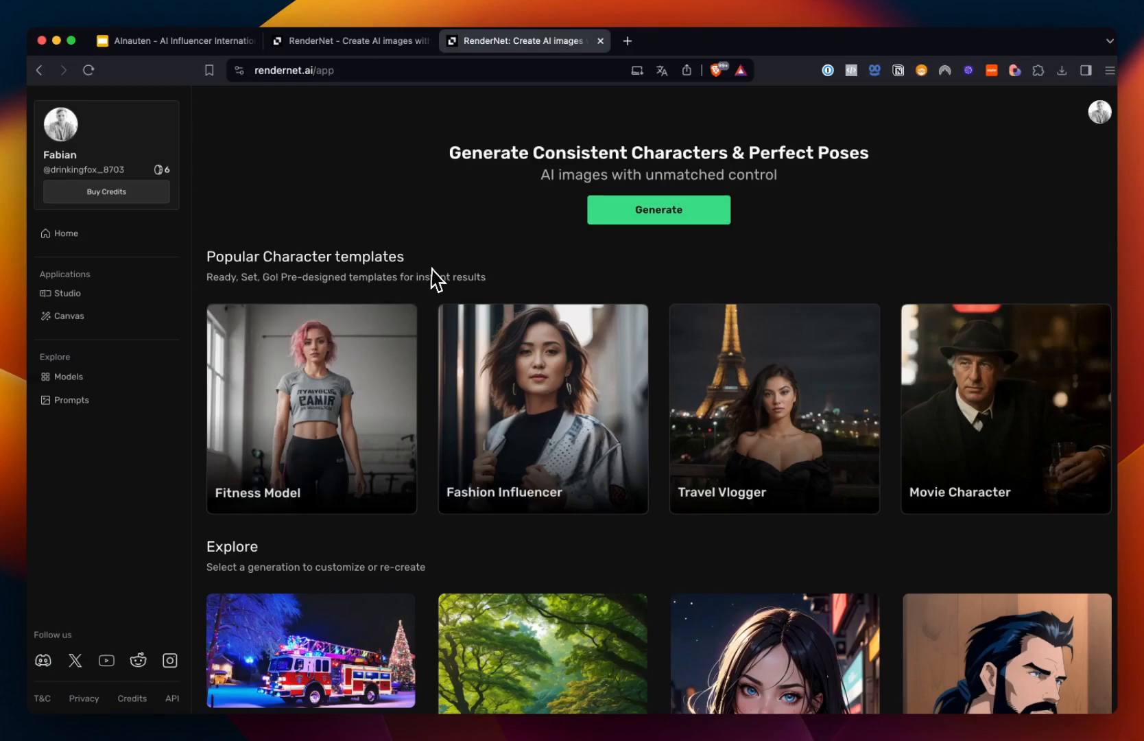
pyautogui.scroll(-10, 286, 674)
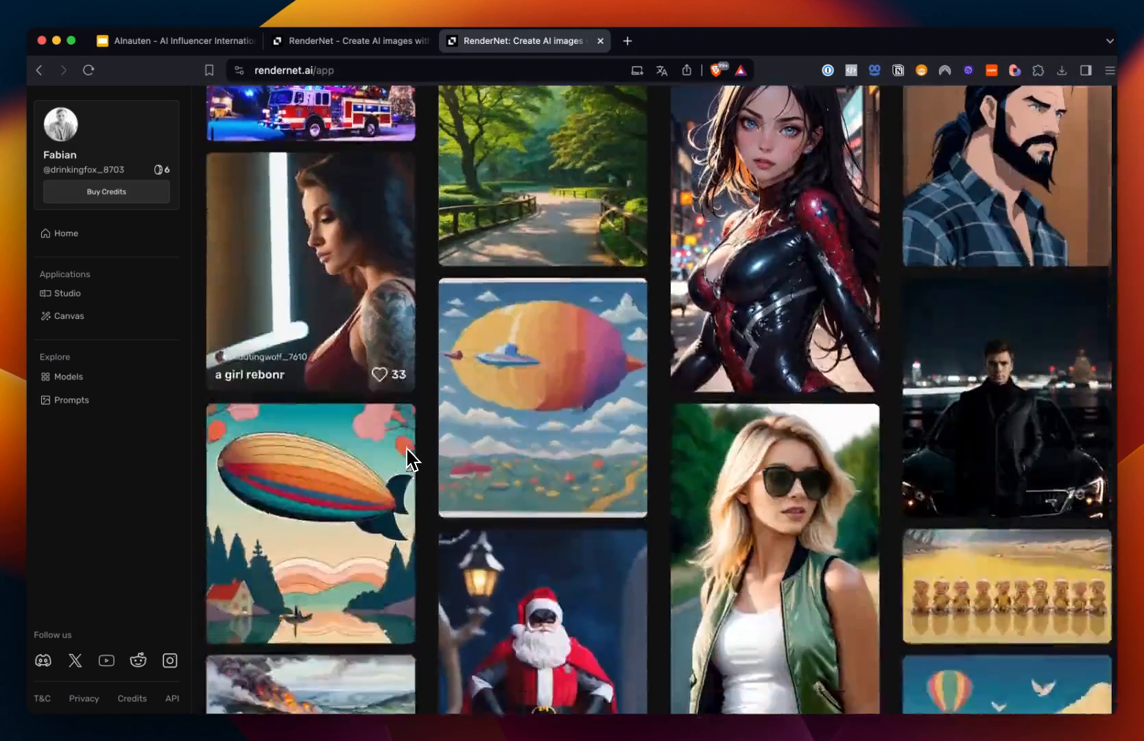
pyautogui.scroll(10, 658, 399)
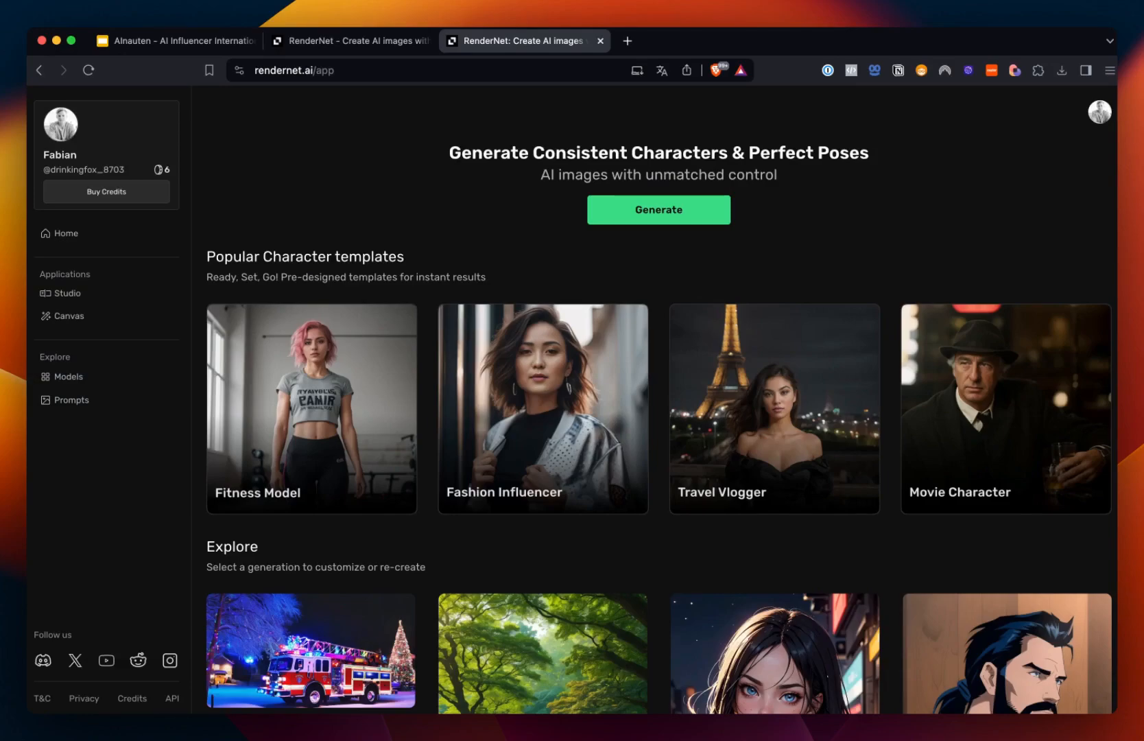
# Step: Open the Buy Credits page and review the available credit packs and their prices
pyautogui.click(121, 192)
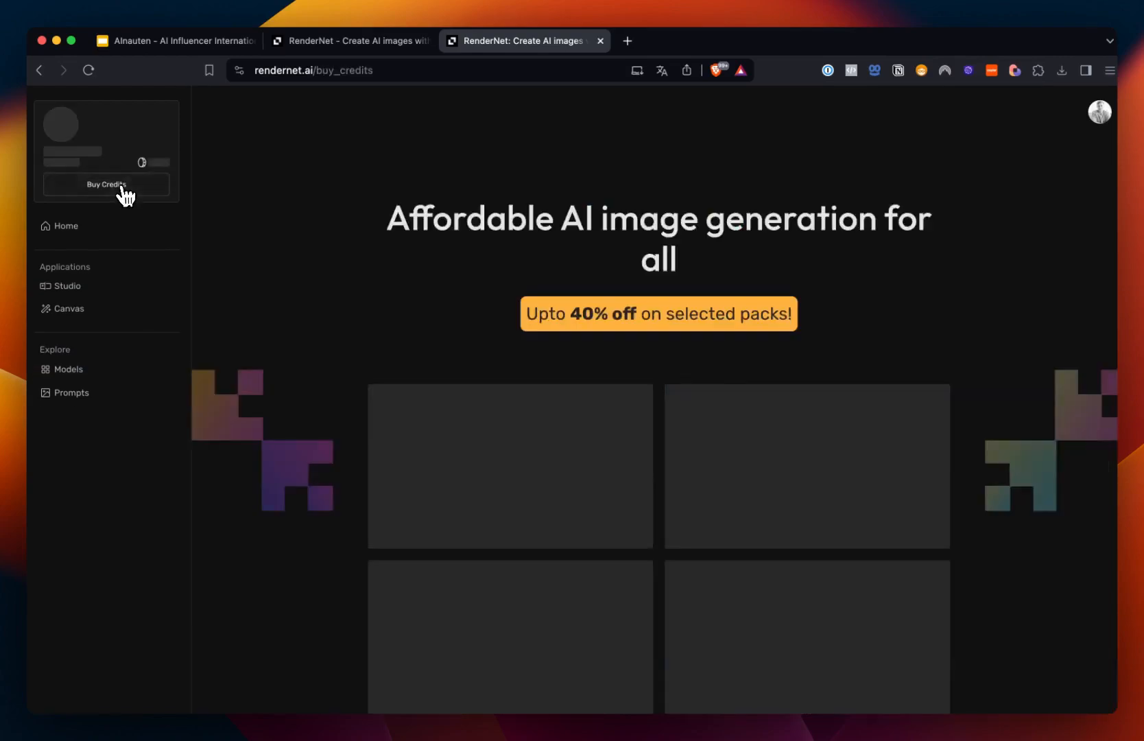
pyautogui.scroll(-2, 261, 463)
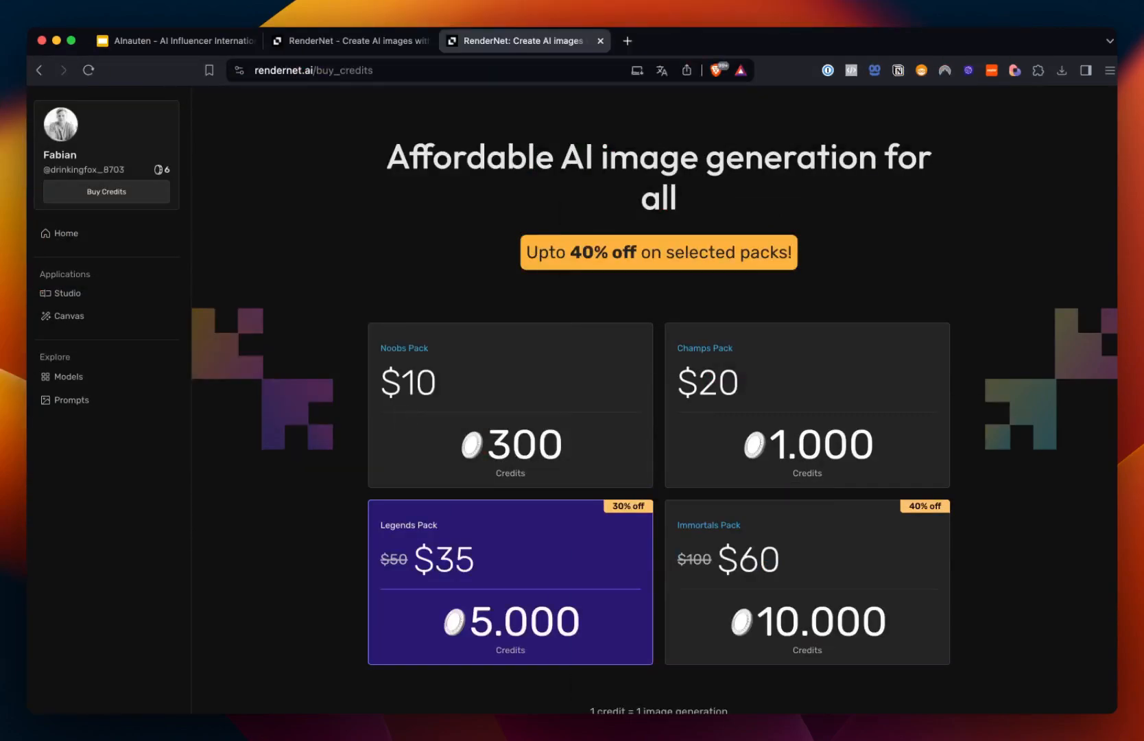
pyautogui.scroll(-1, 439, 405)
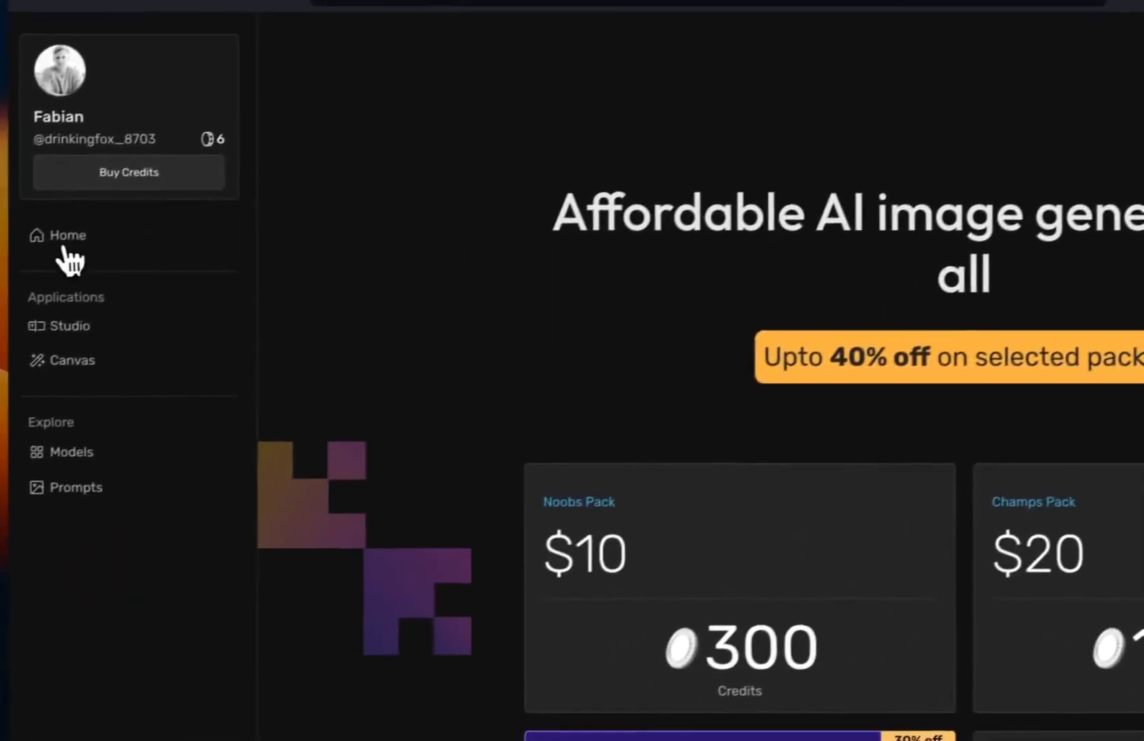
# Step: Return to Home and open the Models gallery to look over models such as RealVisXL and Blazing Drive
pyautogui.click(122, 239)
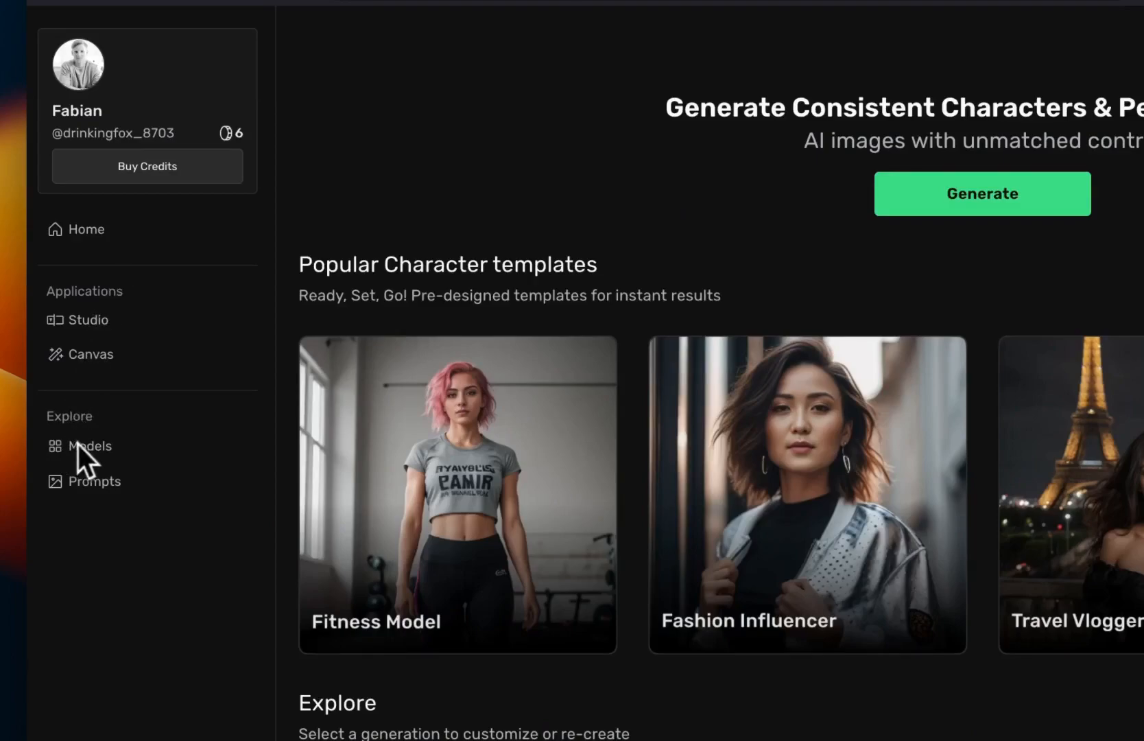
pyautogui.click(103, 451)
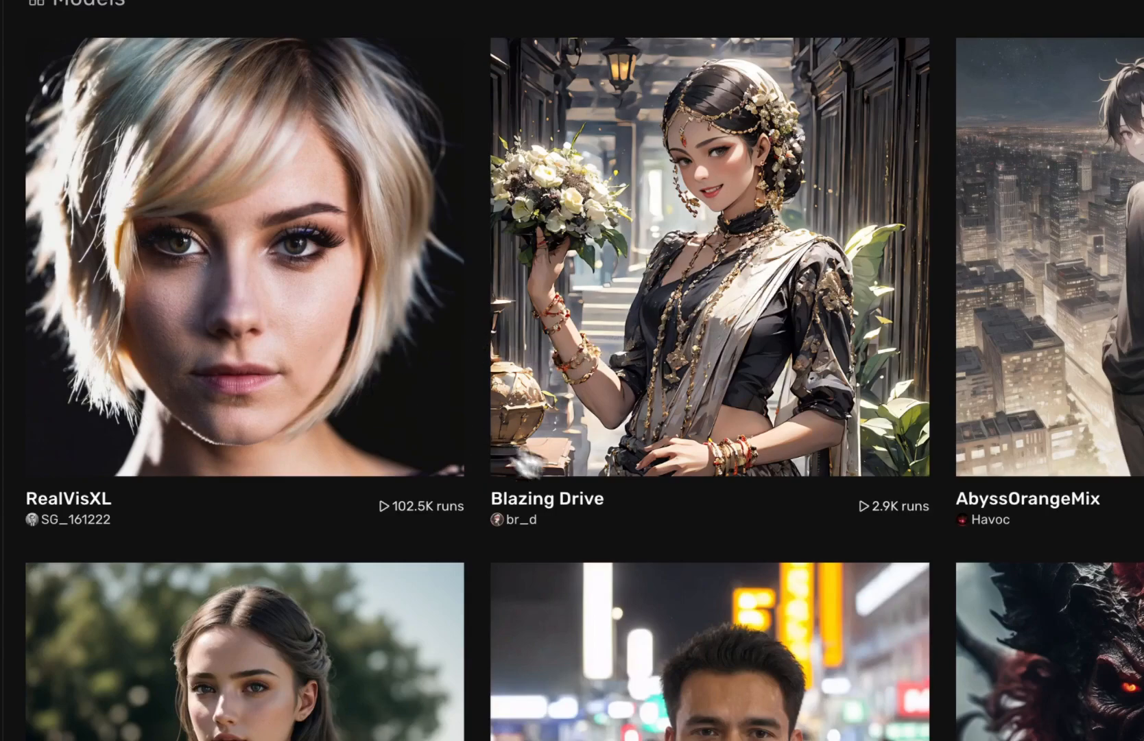
pyautogui.moveTo(605, 502); pyautogui.dragTo(492, 505)
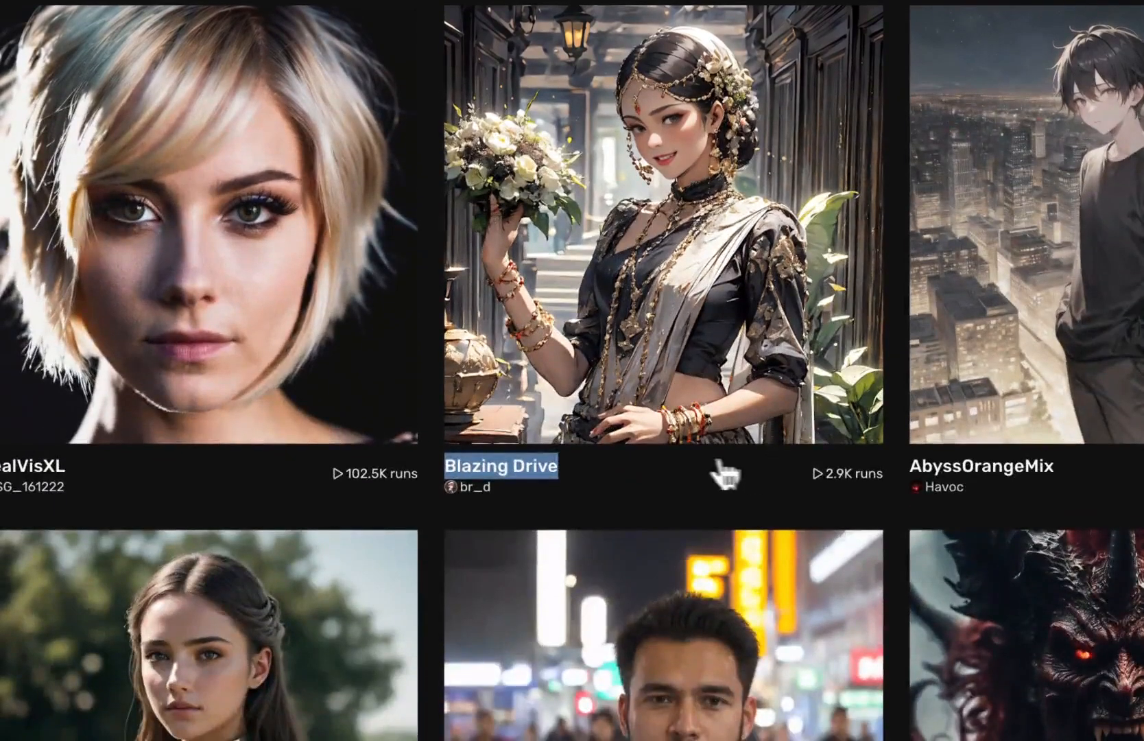
pyautogui.click(717, 588)
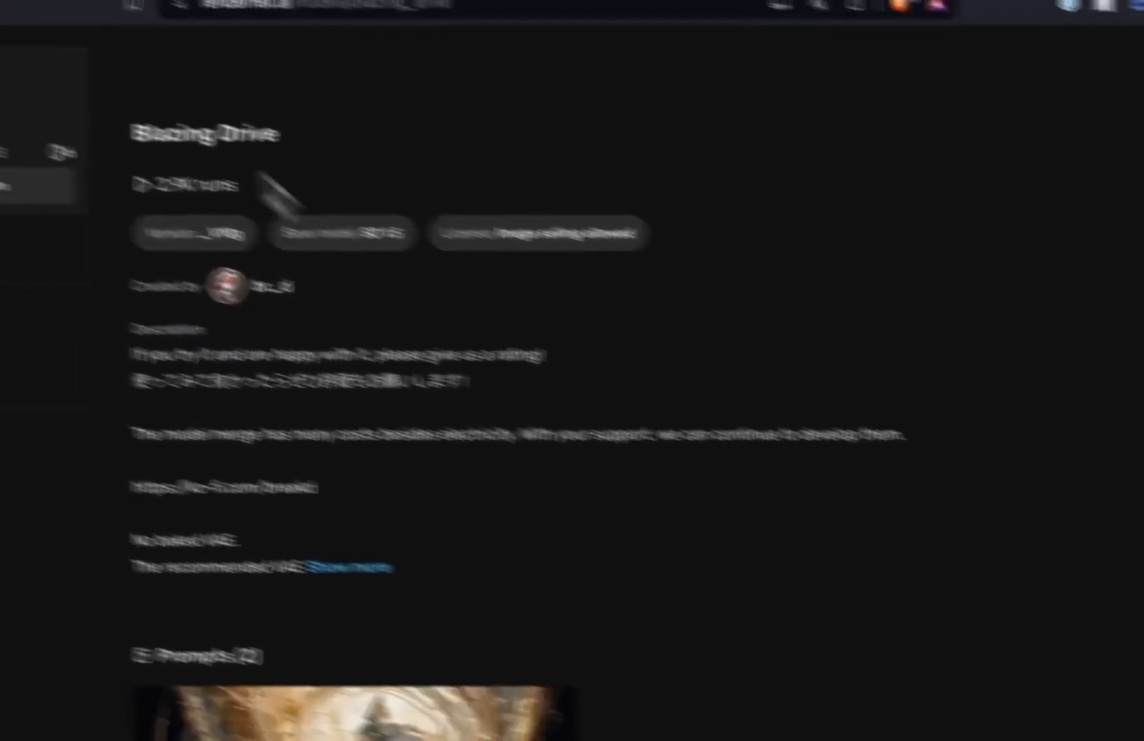
pyautogui.hscroll(-5, 309, 458)
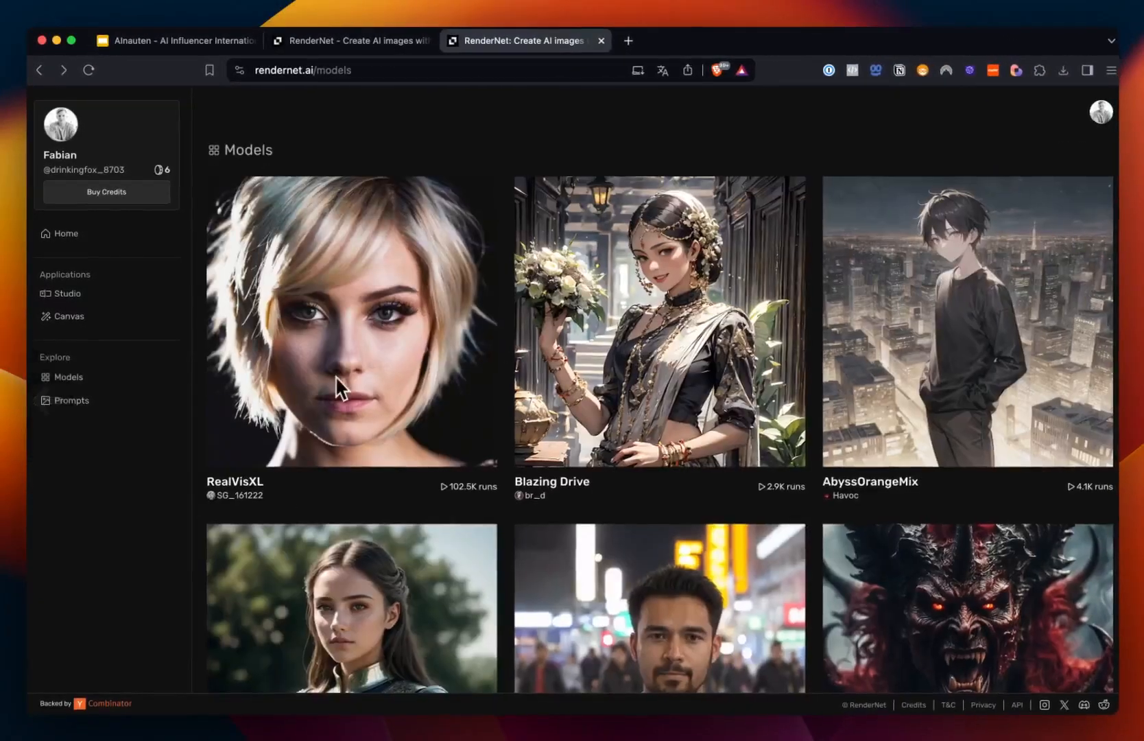
# Step: Open a model's detail page to read its version, base model, license and description, then go back to Models
pyautogui.scroll(-15, 335, 375)
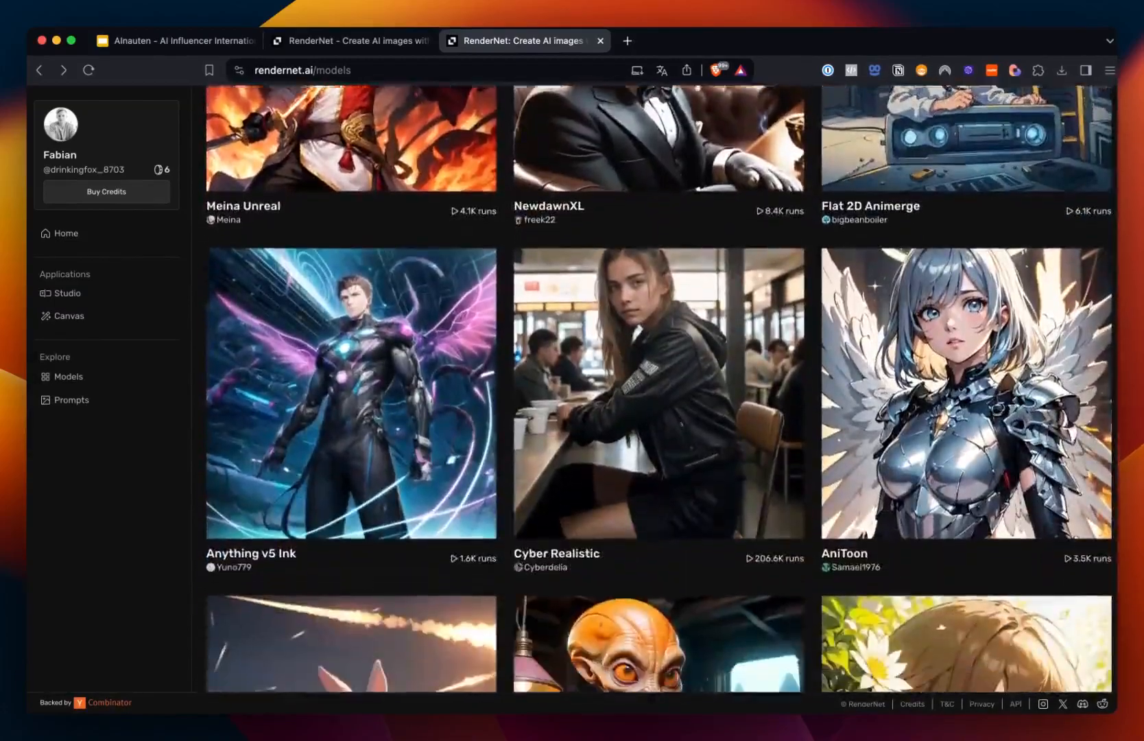
pyautogui.scroll(-9, 658, 387)
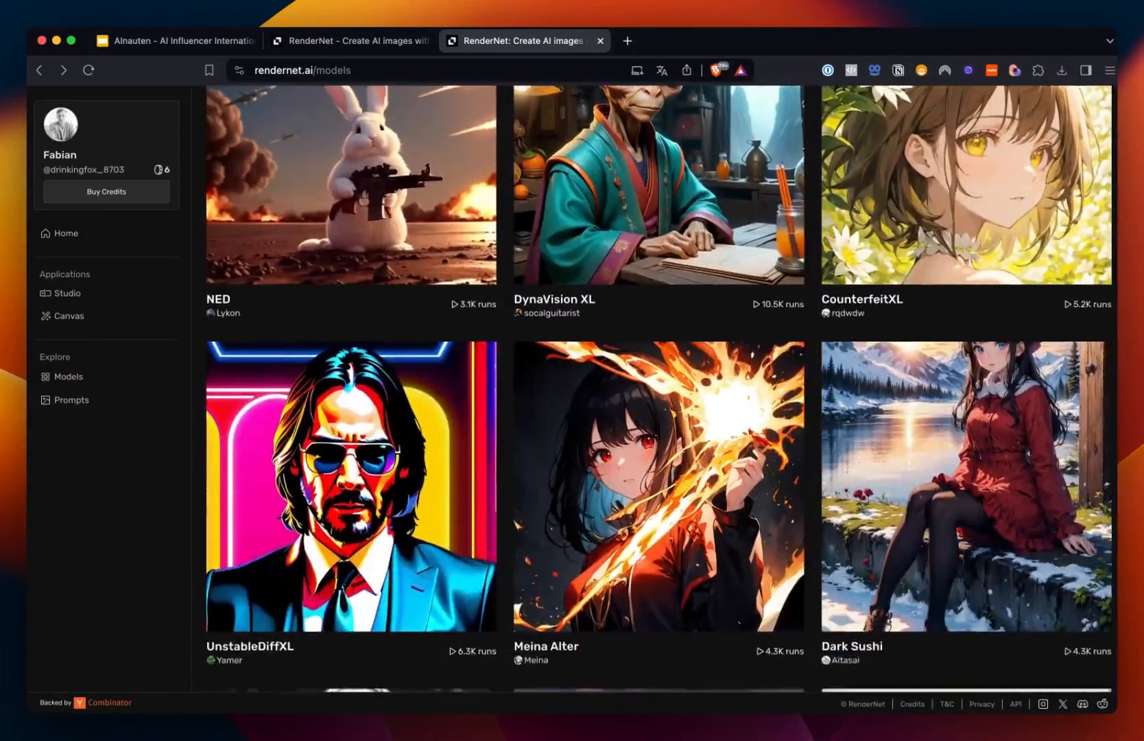
pyautogui.scroll(-2, 407, 395)
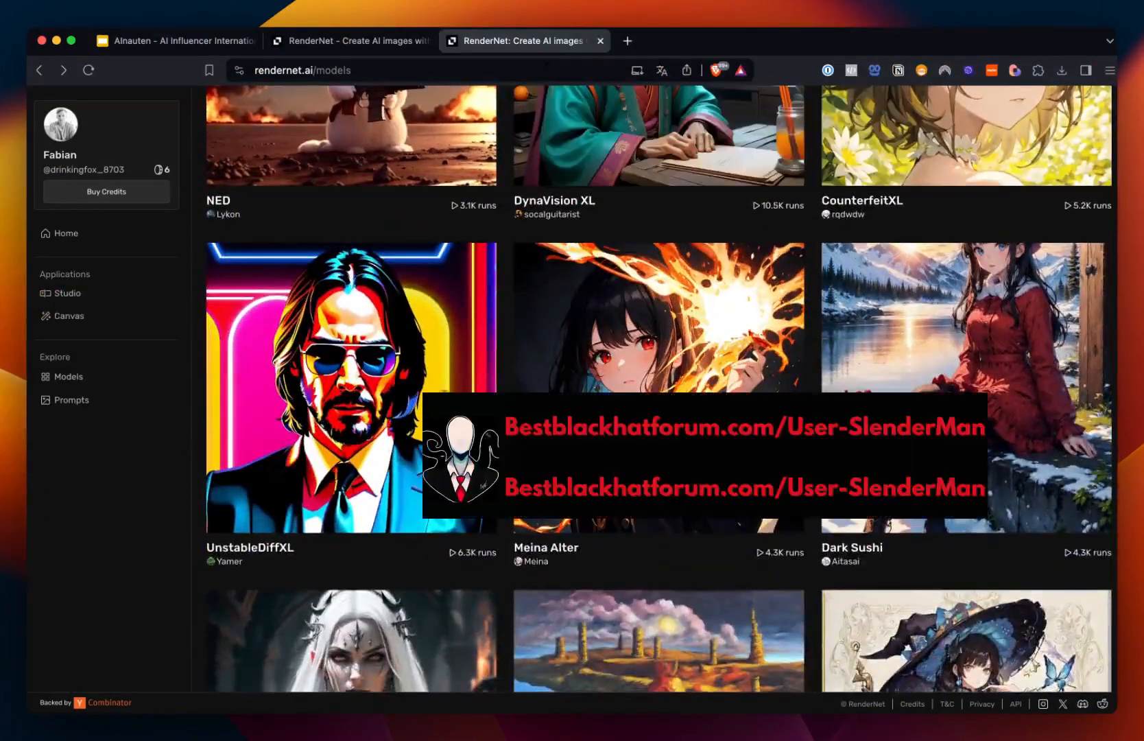
pyautogui.click(407, 395)
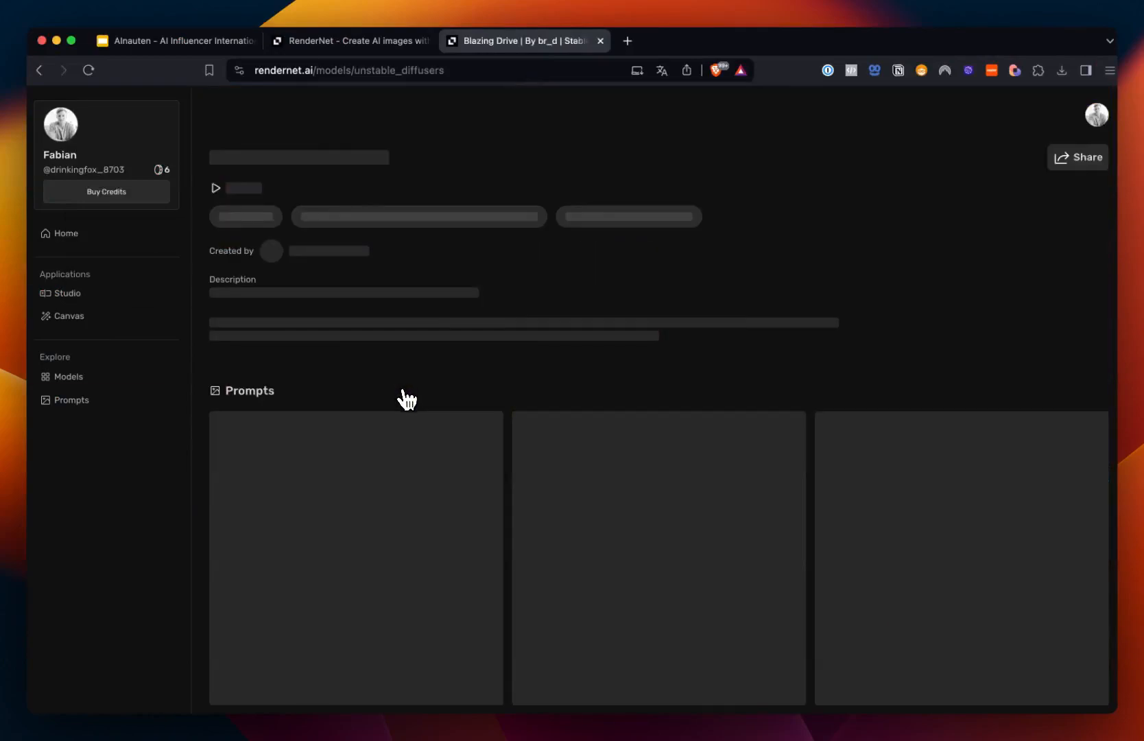
pyautogui.scroll(-1, 432, 367)
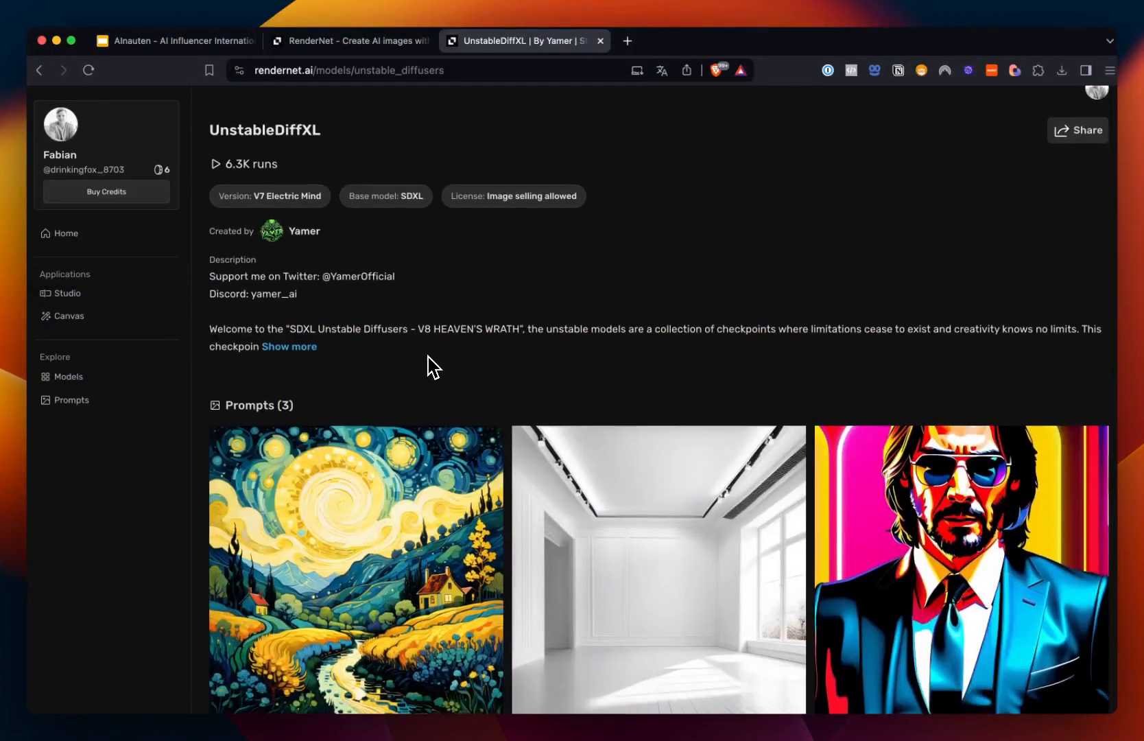
pyautogui.scroll(-2, 428, 357)
pyautogui.scroll(2, 421, 357)
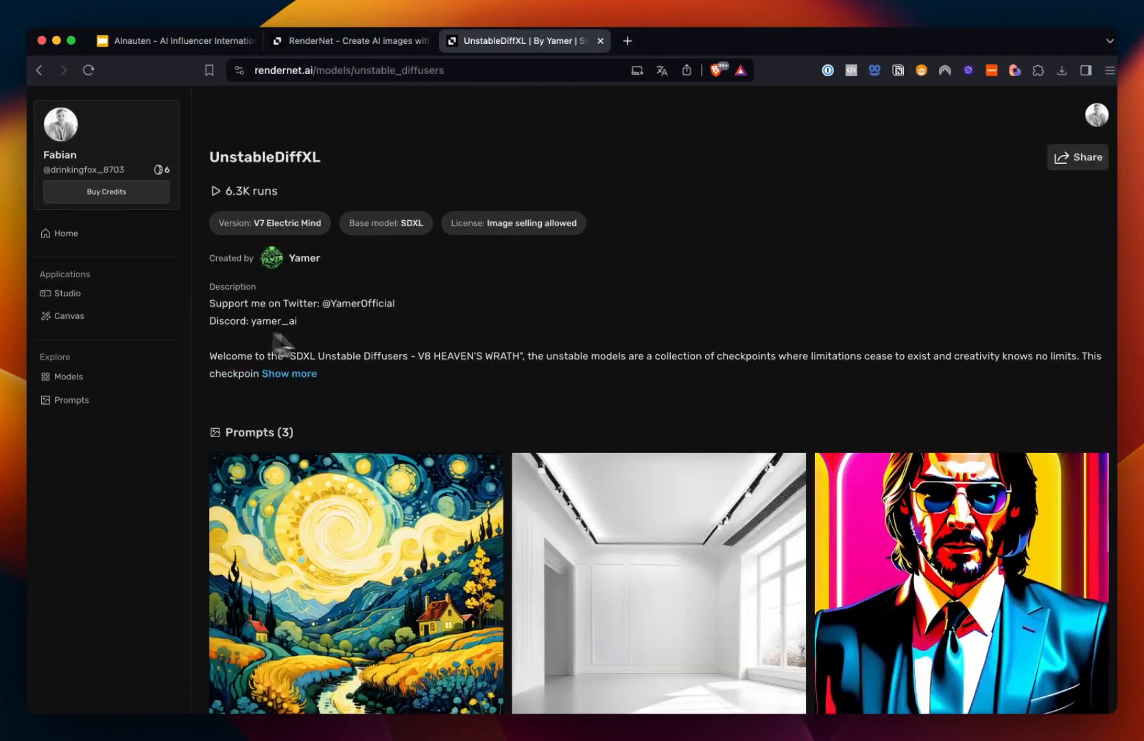
pyautogui.hscroll(-5, 273, 341)
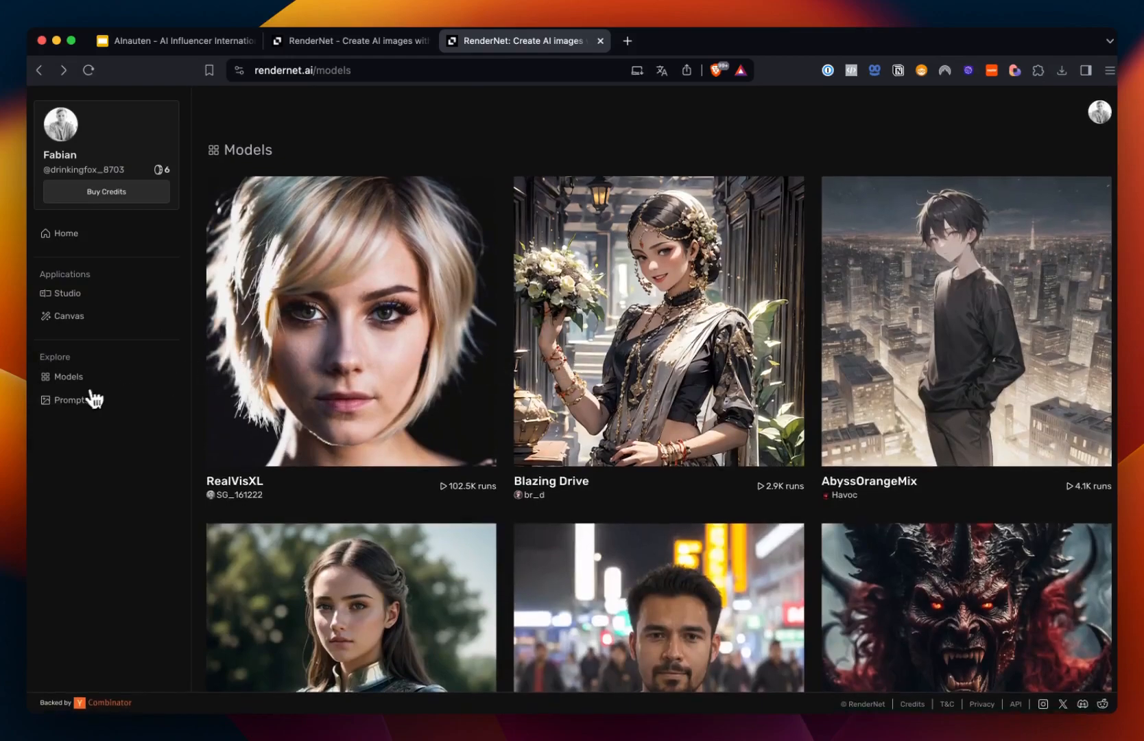
# Step: Open the Prompts gallery and browse the community-generated images
pyautogui.click(94, 398)
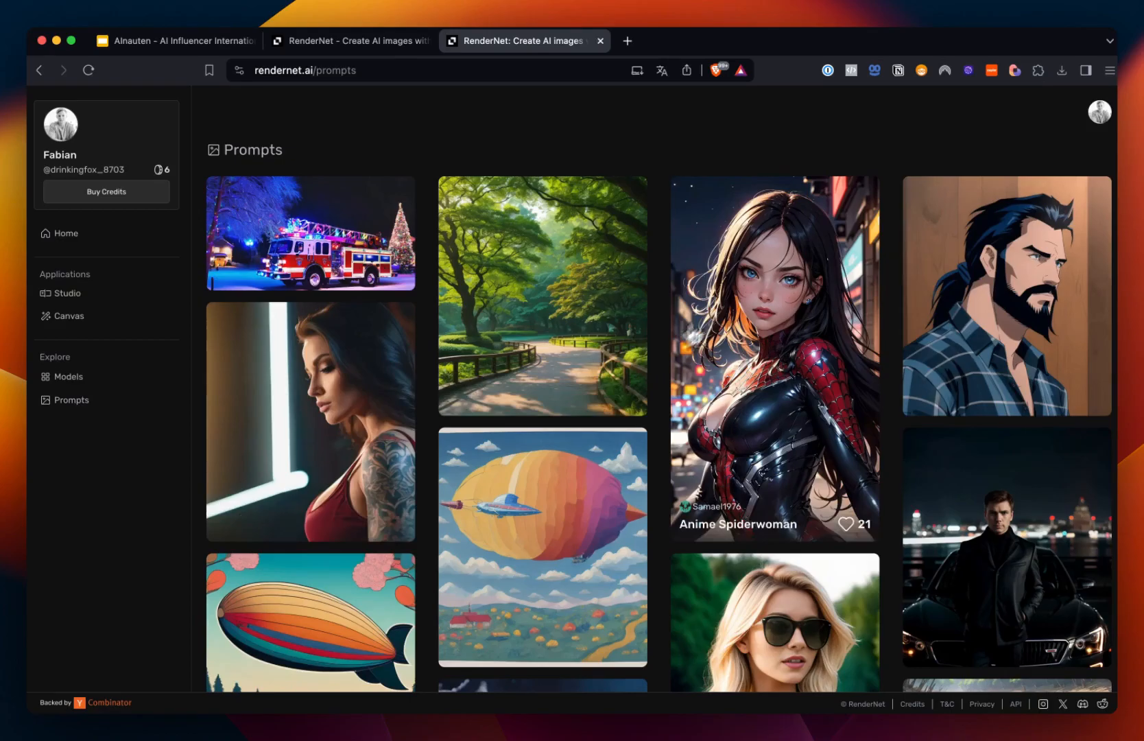
pyautogui.scroll(-8, 761, 401)
pyautogui.scroll(-15, 764, 411)
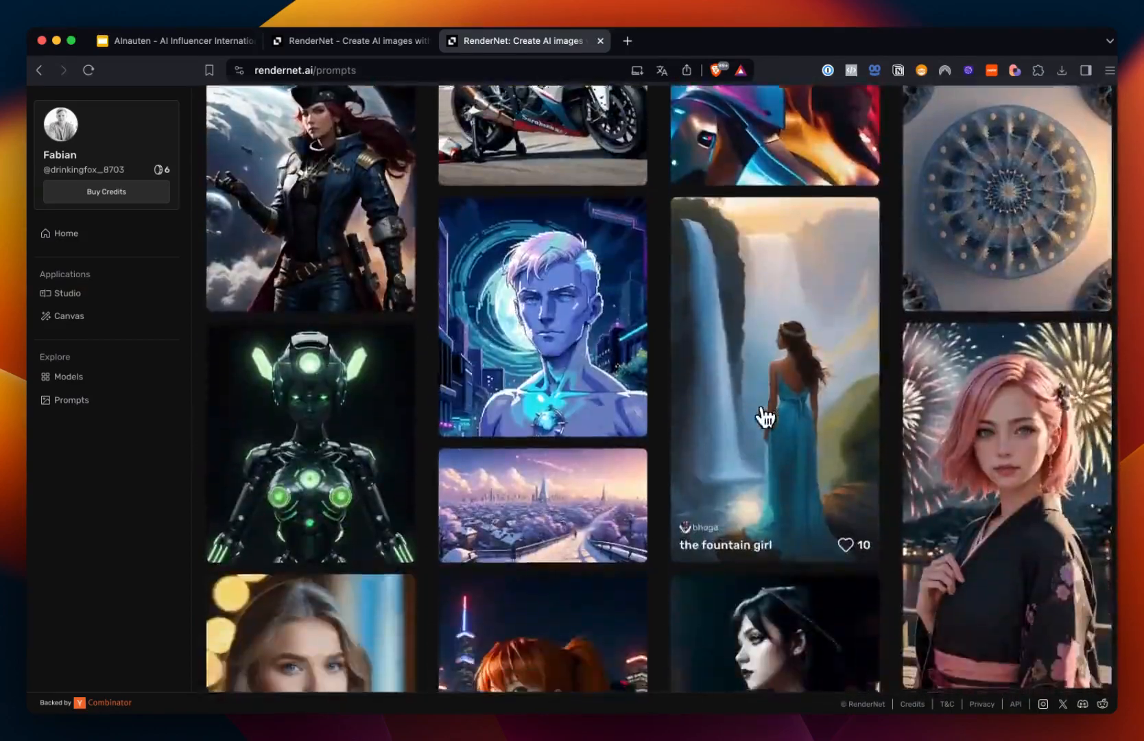
pyautogui.scroll(-20, 764, 411)
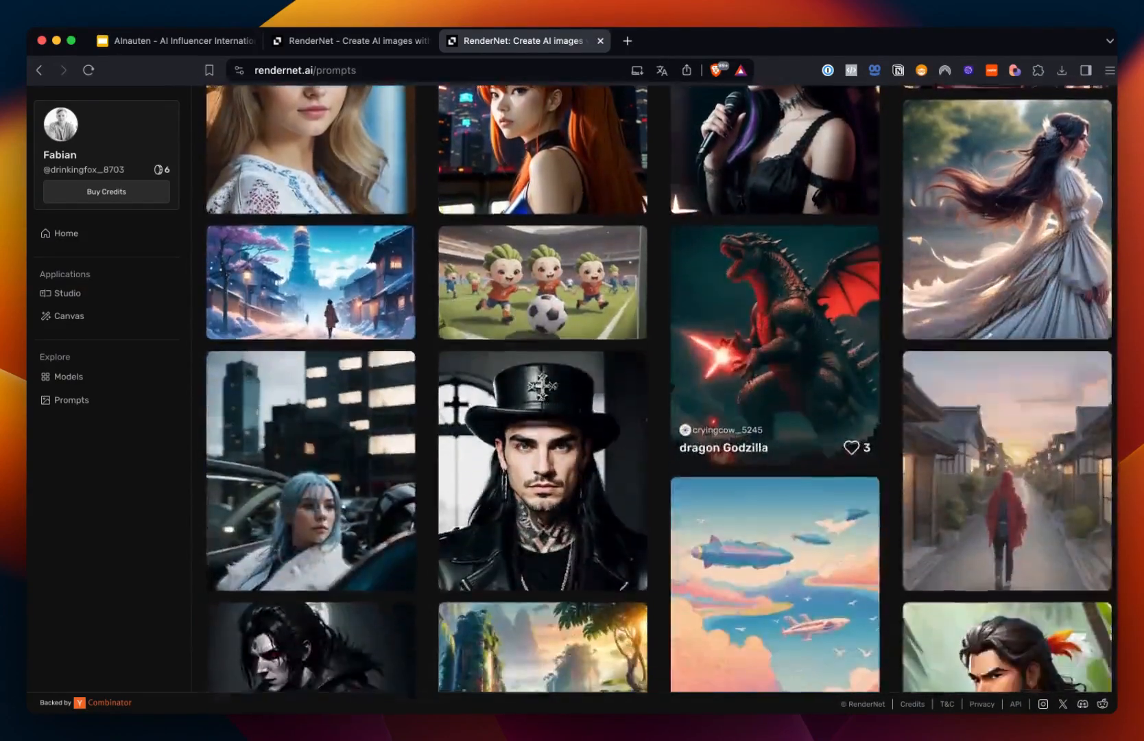
pyautogui.scroll(8, 765, 467)
pyautogui.scroll(-2, 764, 466)
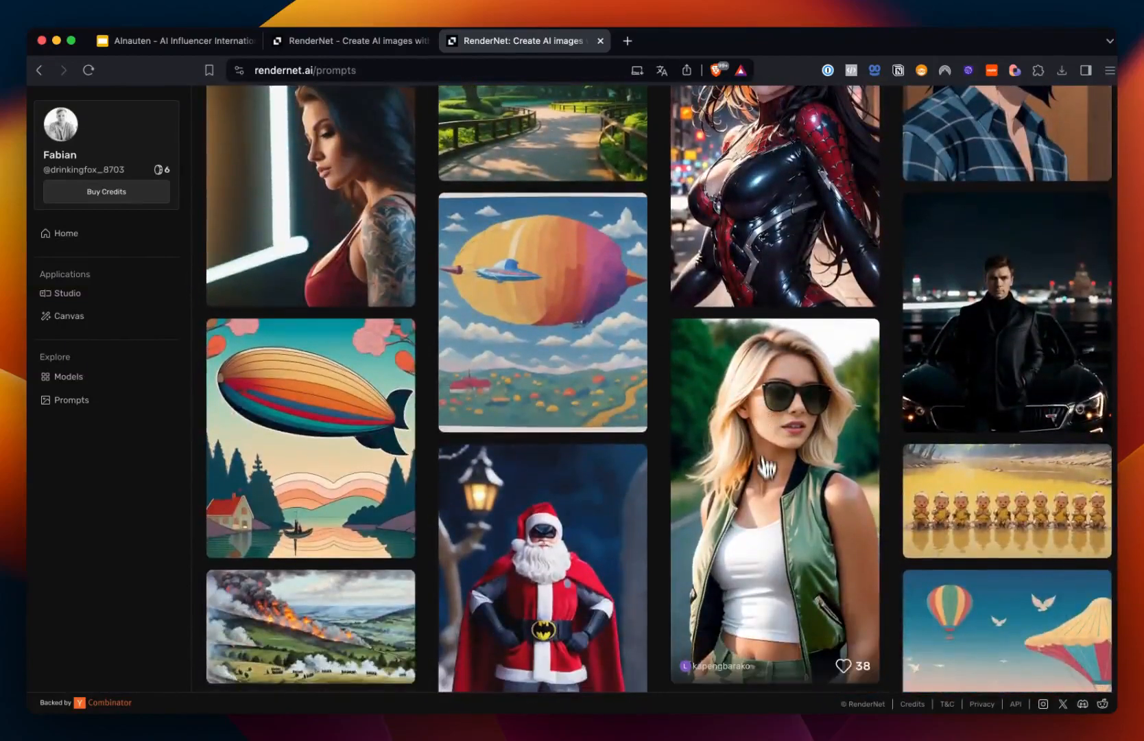
# Step: Open the blonde woman in sunglasses image and read its full prompt, negative prompt and generation settings
pyautogui.click(761, 467)
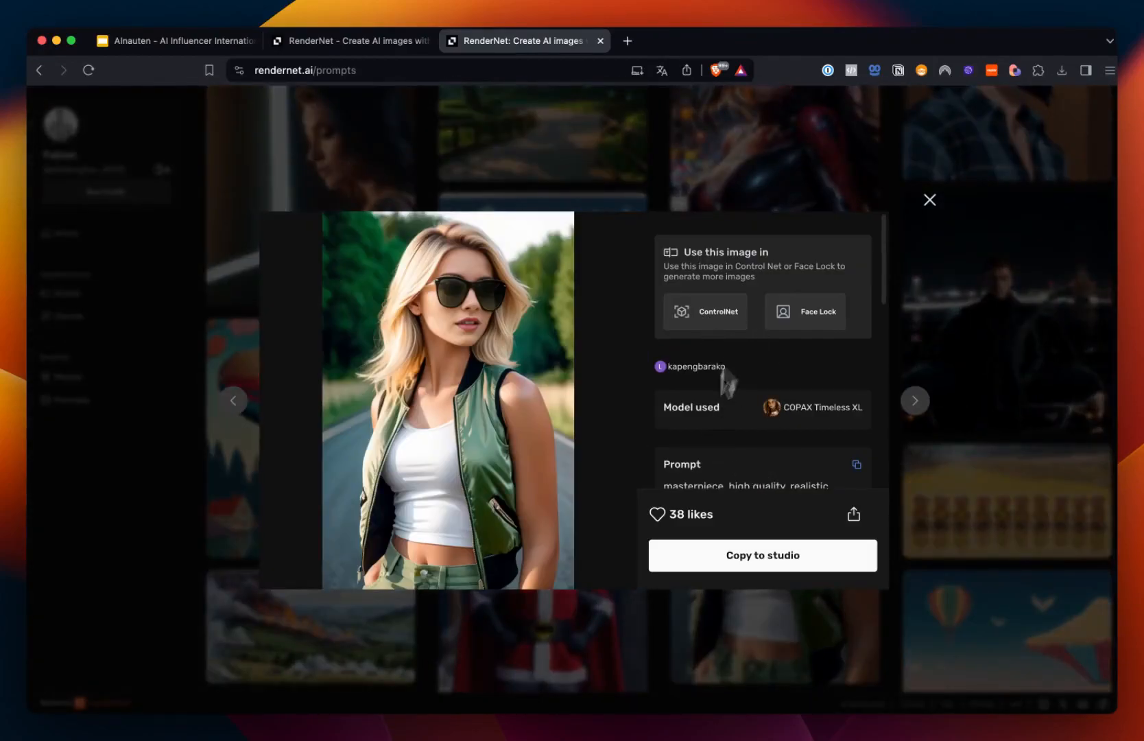
pyautogui.scroll(-3, 706, 480)
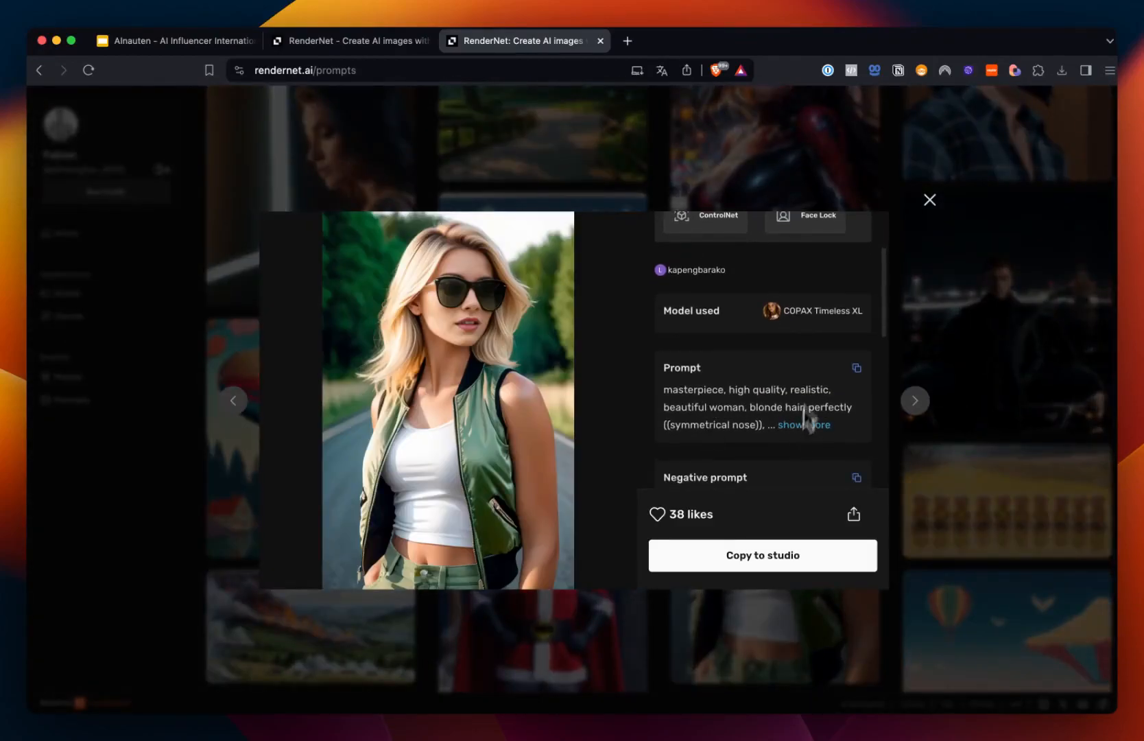
pyautogui.click(801, 424)
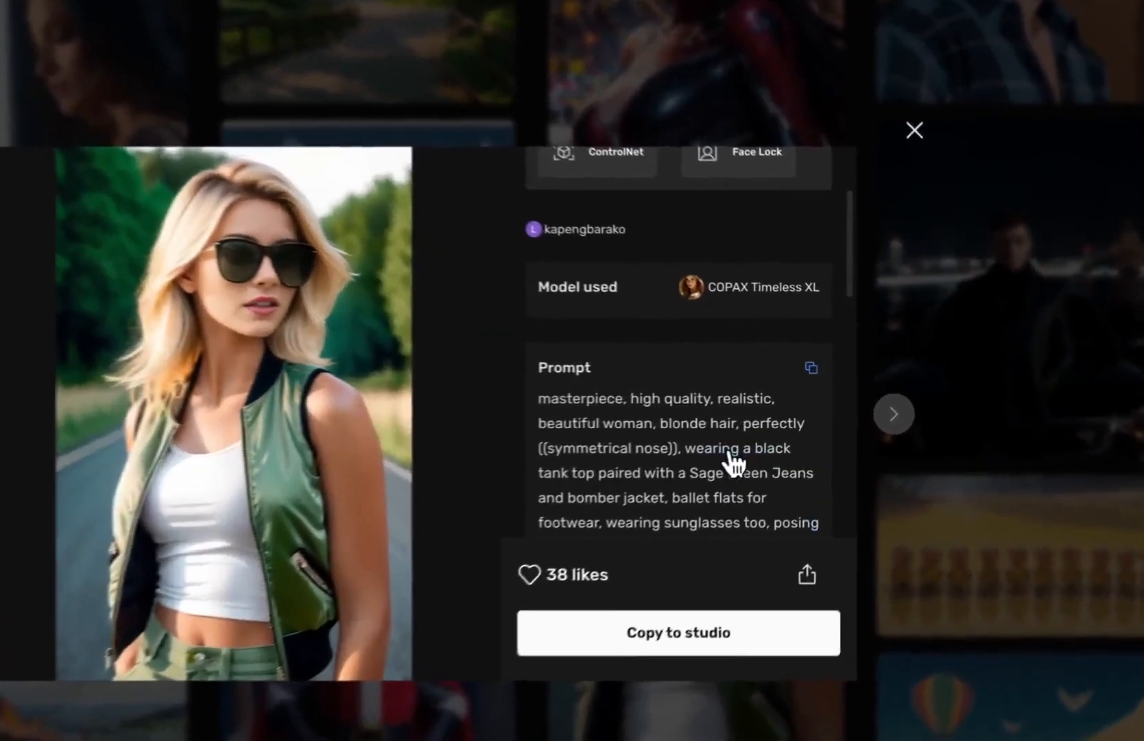
pyautogui.scroll(-3, 730, 466)
pyautogui.scroll(-3, 669, 370)
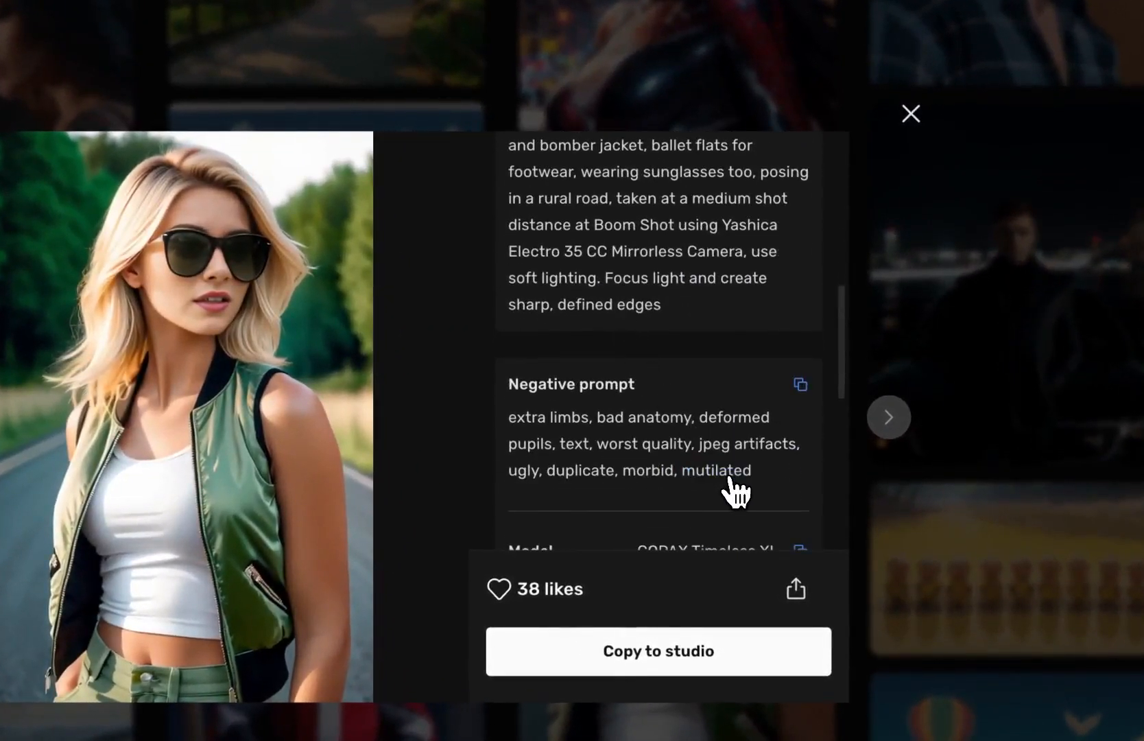
pyautogui.scroll(-5, 734, 488)
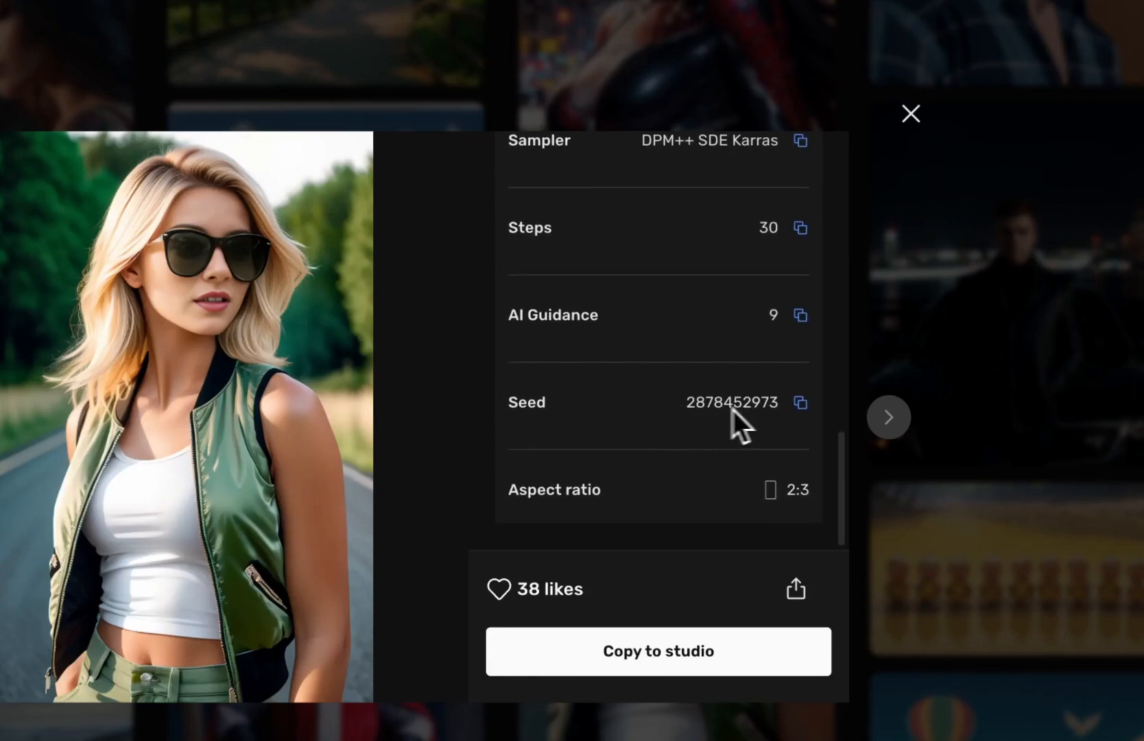
pyautogui.scroll(1, 661, 401)
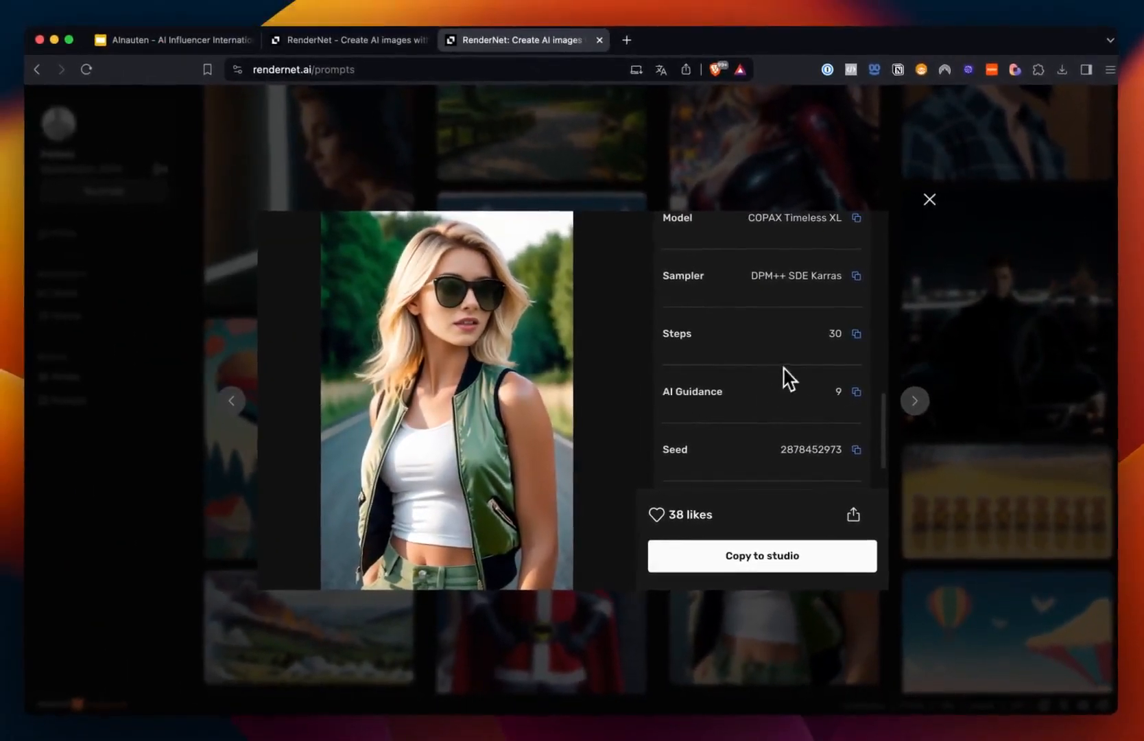
# Step: Close the image detail, return Home and open the Fitness Model character template in the studio
pyautogui.scroll(10, 704, 376)
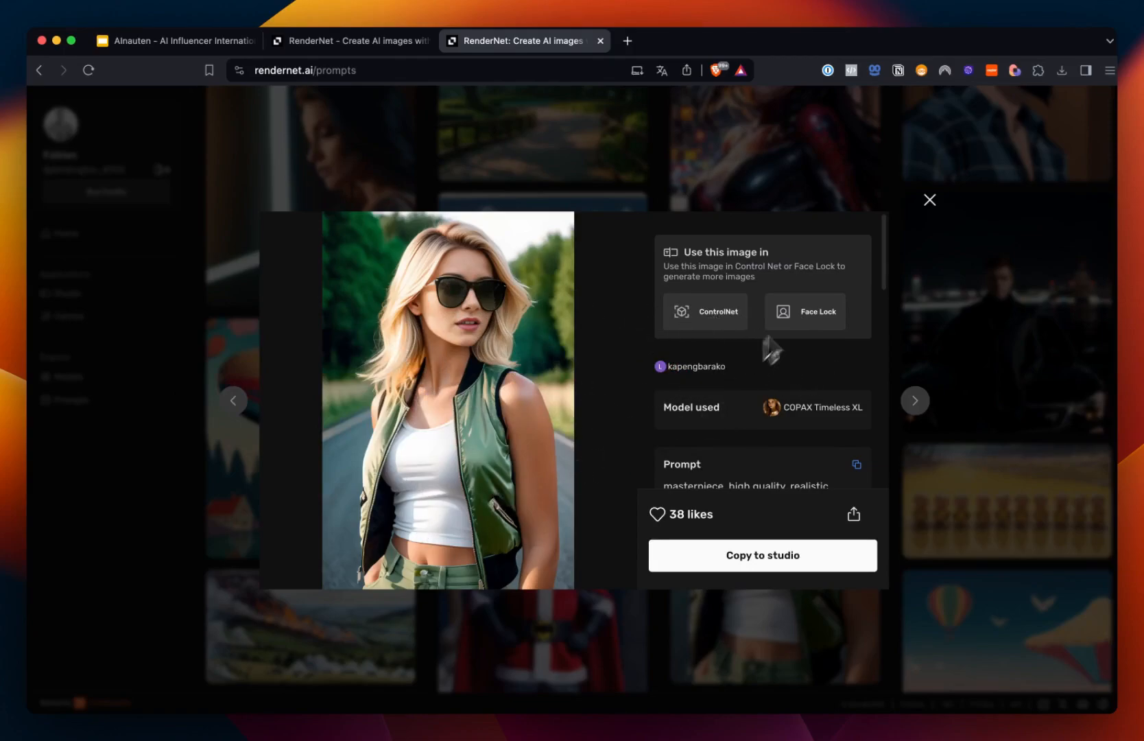
pyautogui.click(927, 203)
pyautogui.scroll(-3, 485, 352)
pyautogui.scroll(-5, 462, 360)
pyautogui.scroll(10, 454, 363)
pyautogui.click(107, 240)
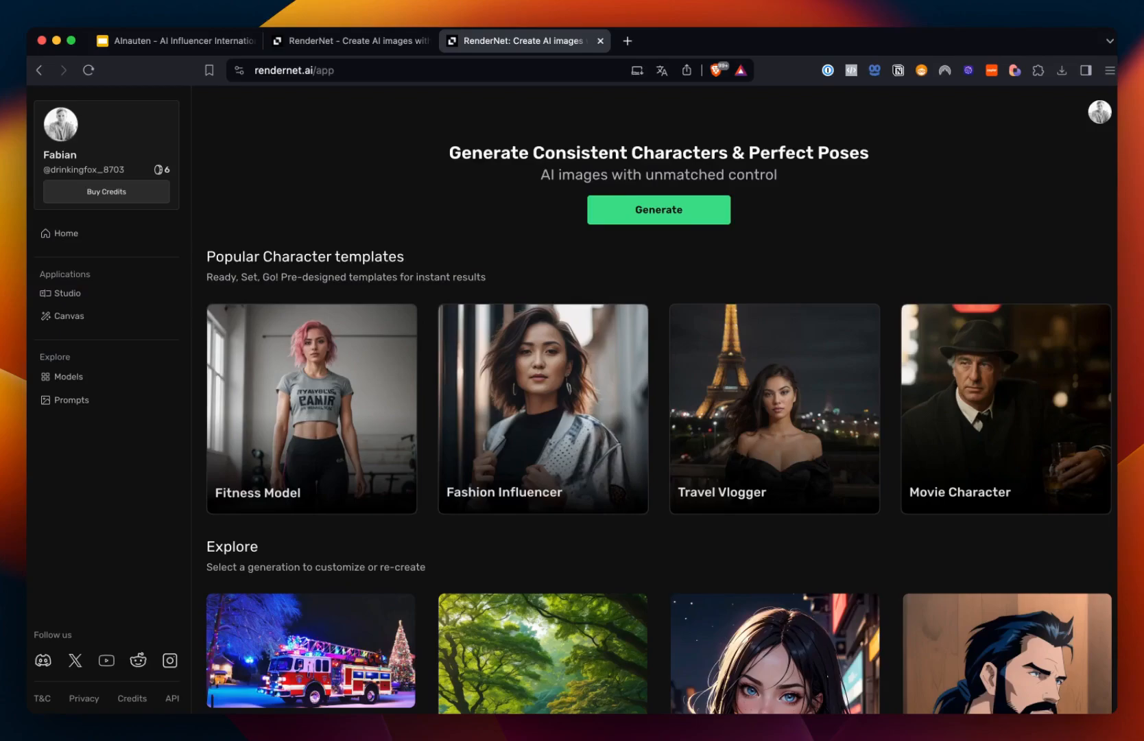
pyautogui.click(304, 416)
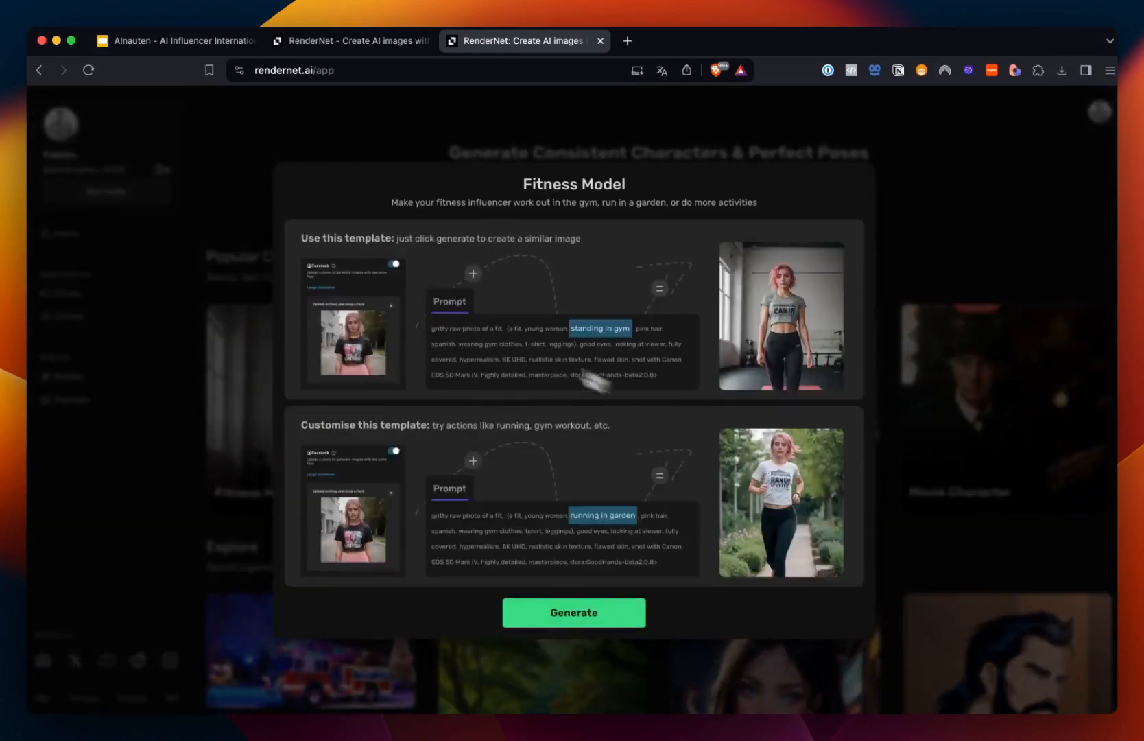
pyautogui.click(589, 620)
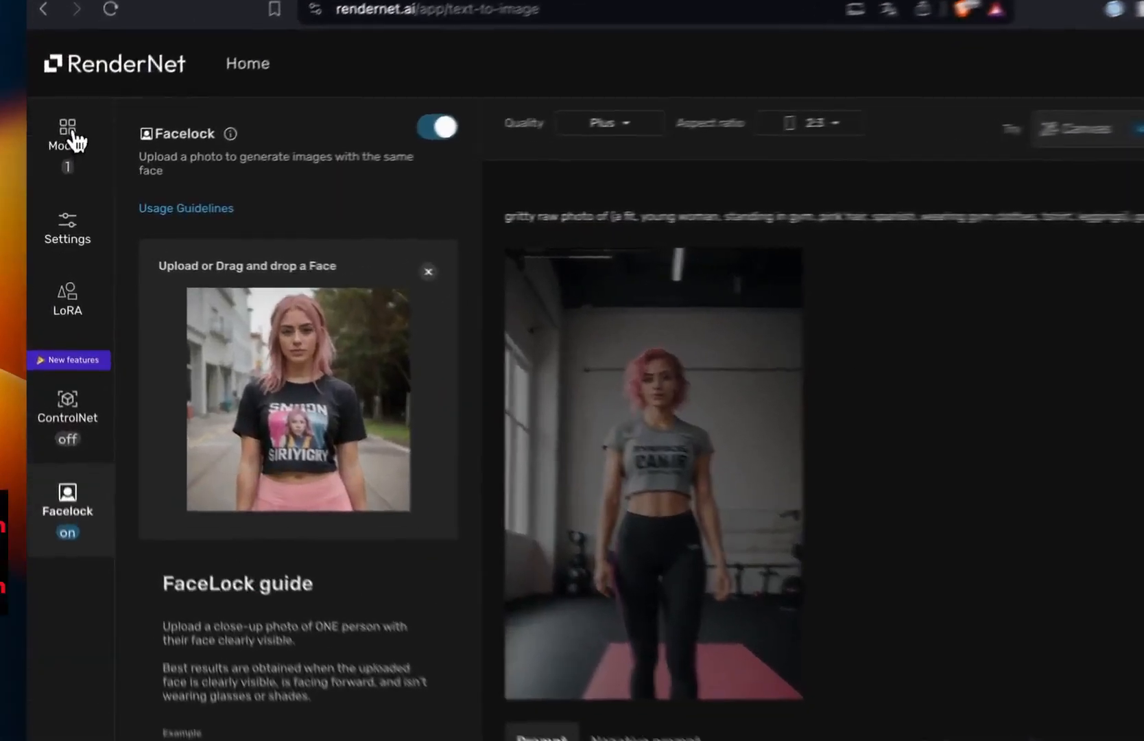
# Step: Open the Models panel and scroll through the available models
pyautogui.click(56, 164)
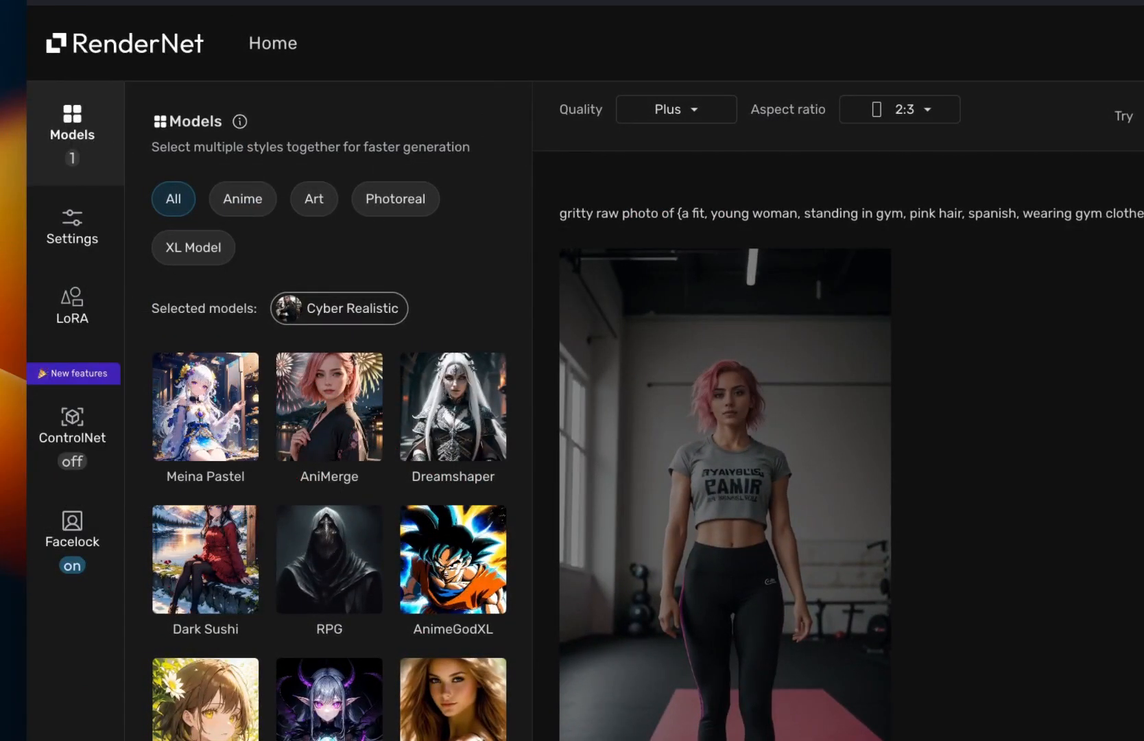
pyautogui.scroll(-3, 92, 184)
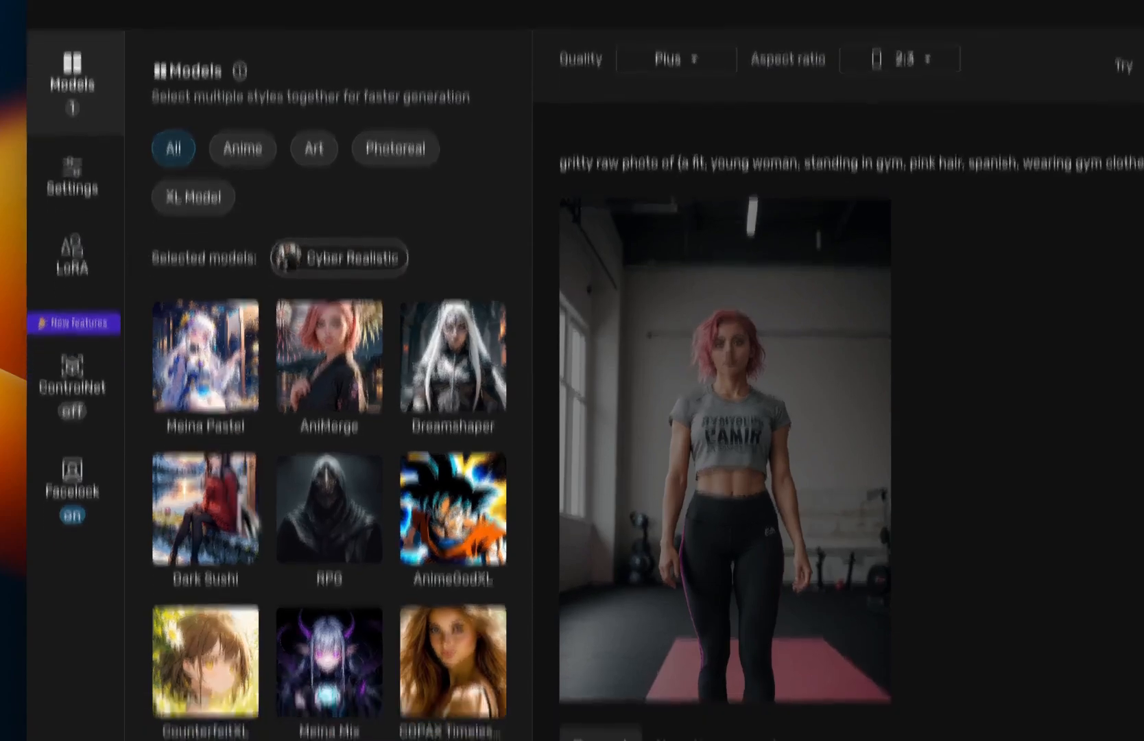
pyautogui.scroll(-8, 198, 420)
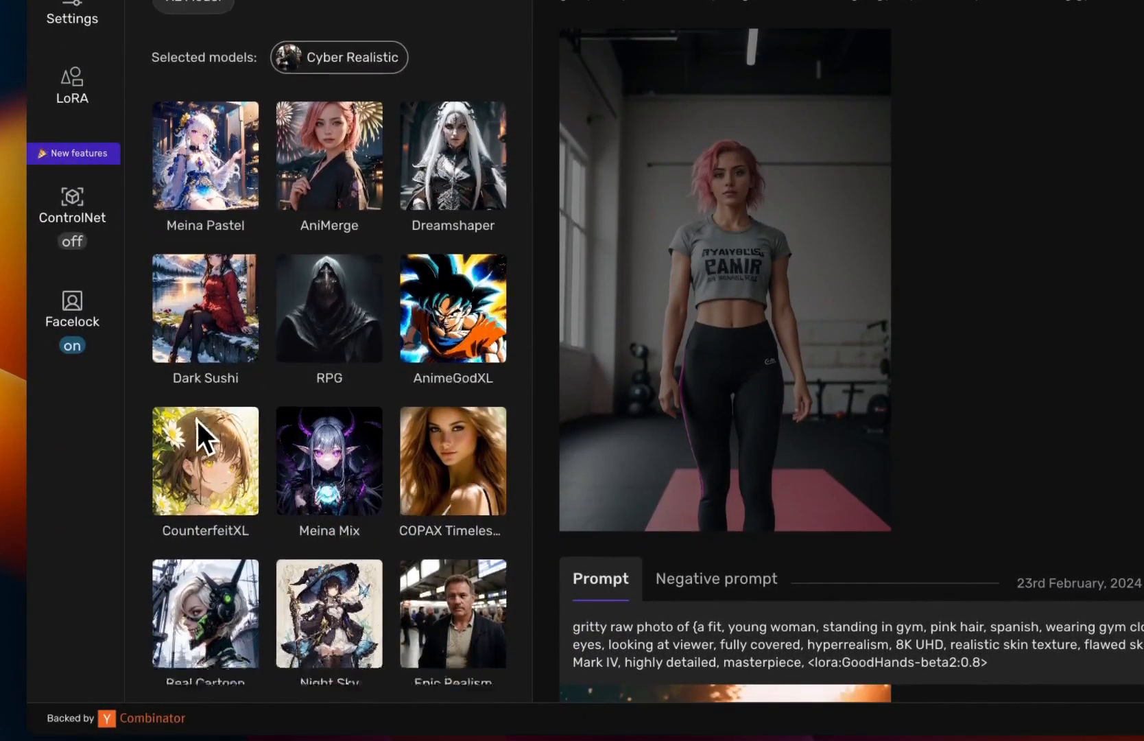
pyautogui.scroll(-2, 372, 460)
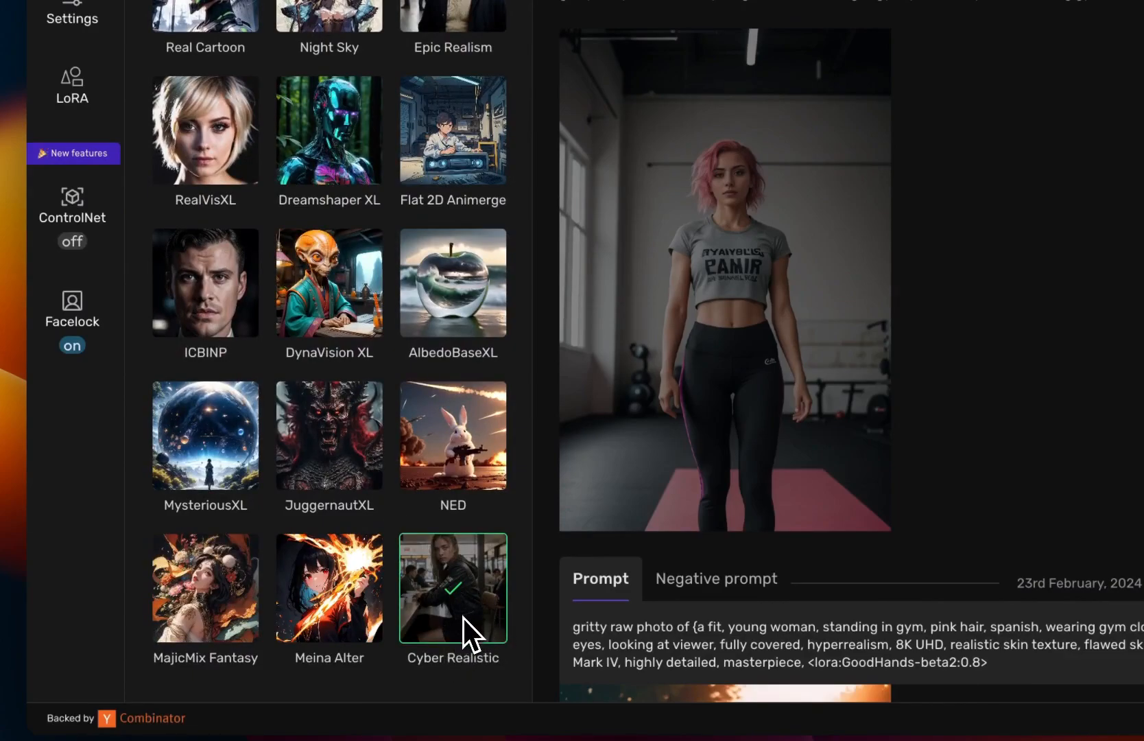
pyautogui.scroll(-1, 463, 617)
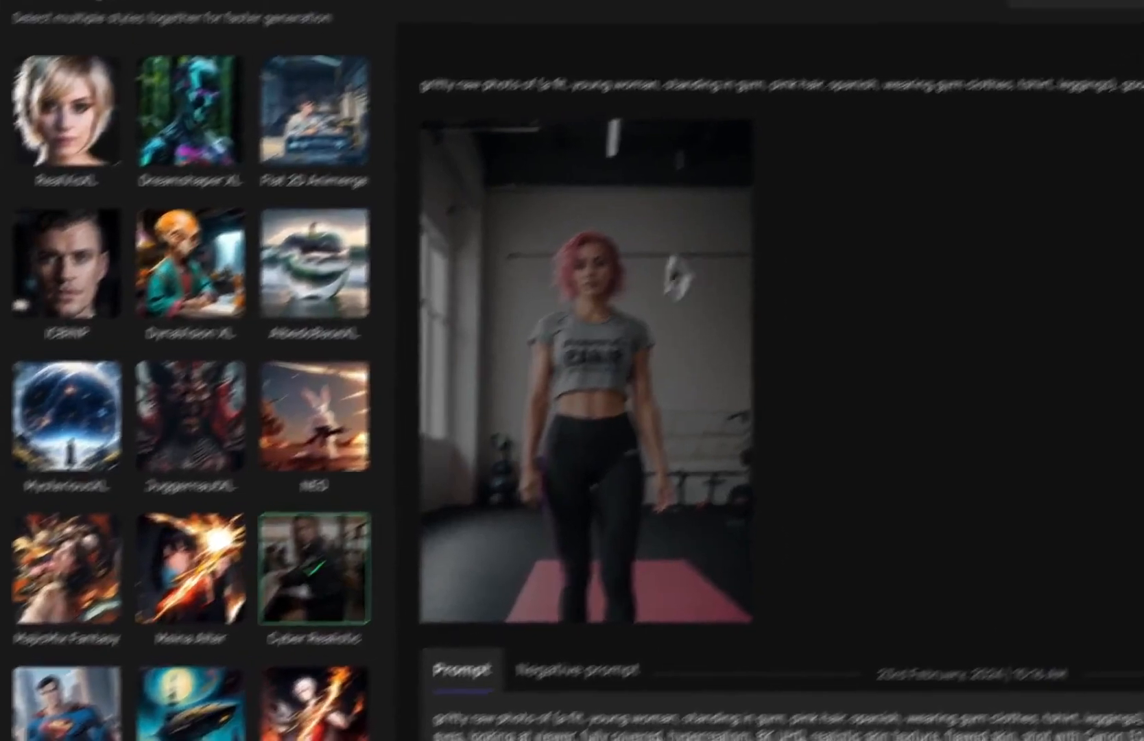
pyautogui.scroll(-4, 251, 626)
pyautogui.scroll(2, 254, 628)
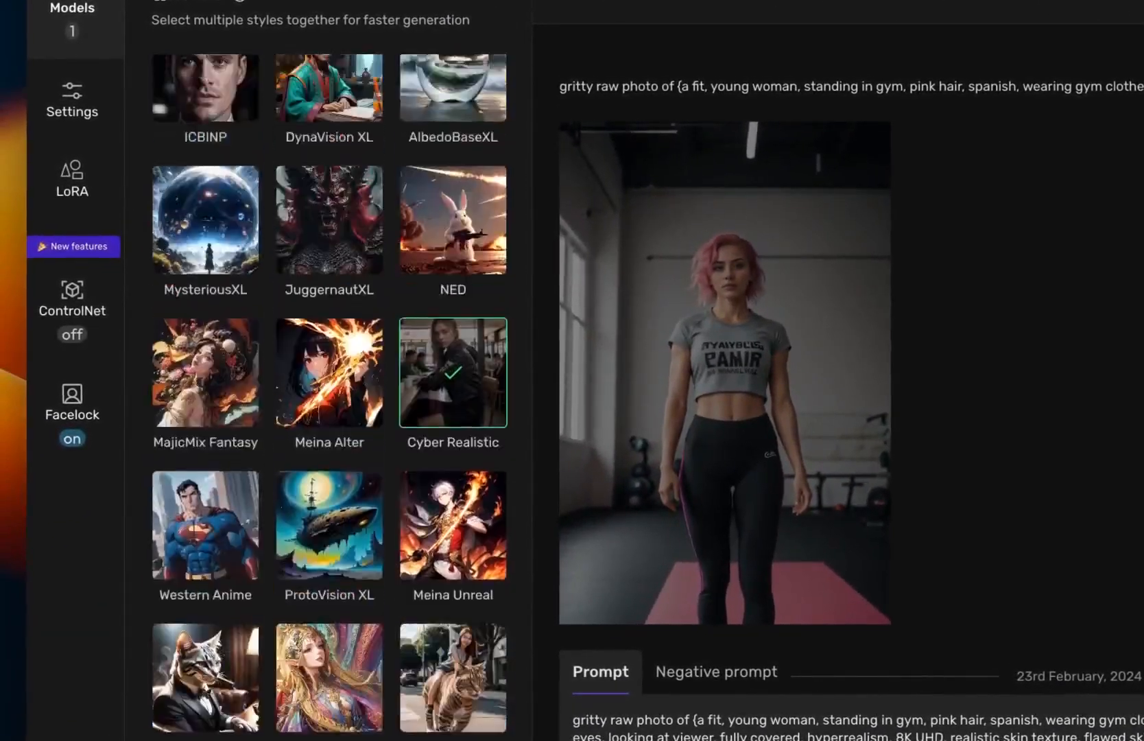
pyautogui.scroll(3, 386, 636)
# Step: Open the Settings panel and review seed, sampler, steps, AI guidance, batch size and aspect ratio options
pyautogui.click(88, 137)
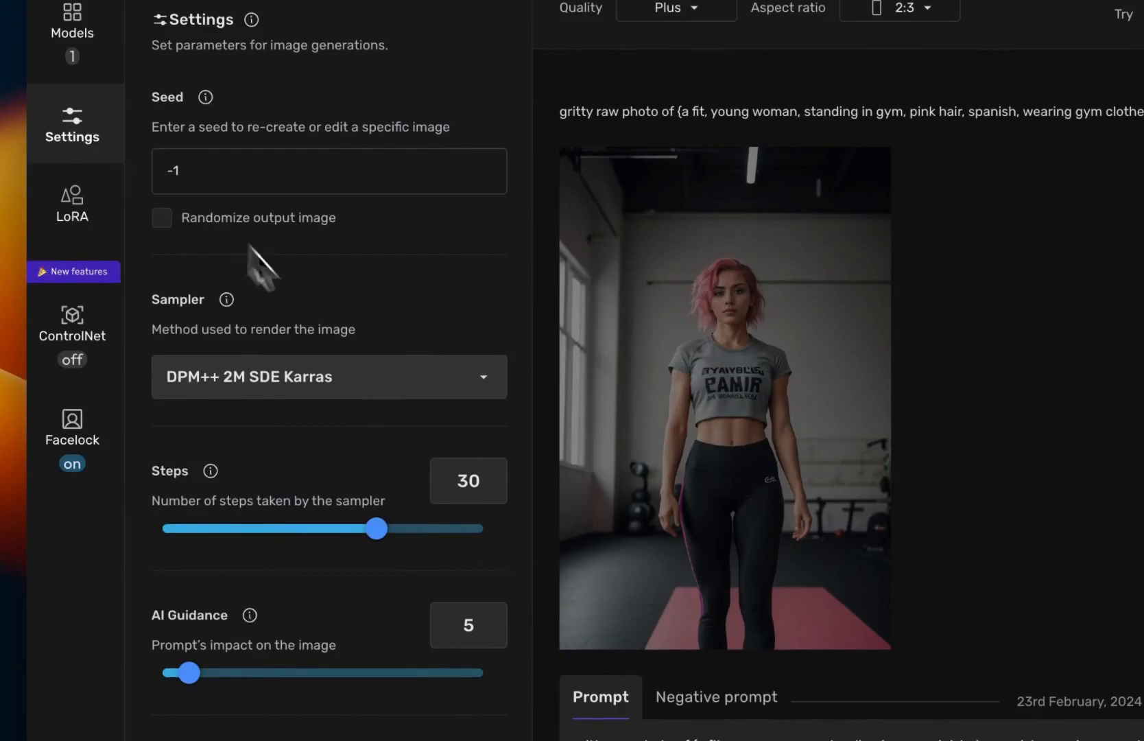
pyautogui.scroll(-2, 329, 467)
pyautogui.scroll(-2, 329, 466)
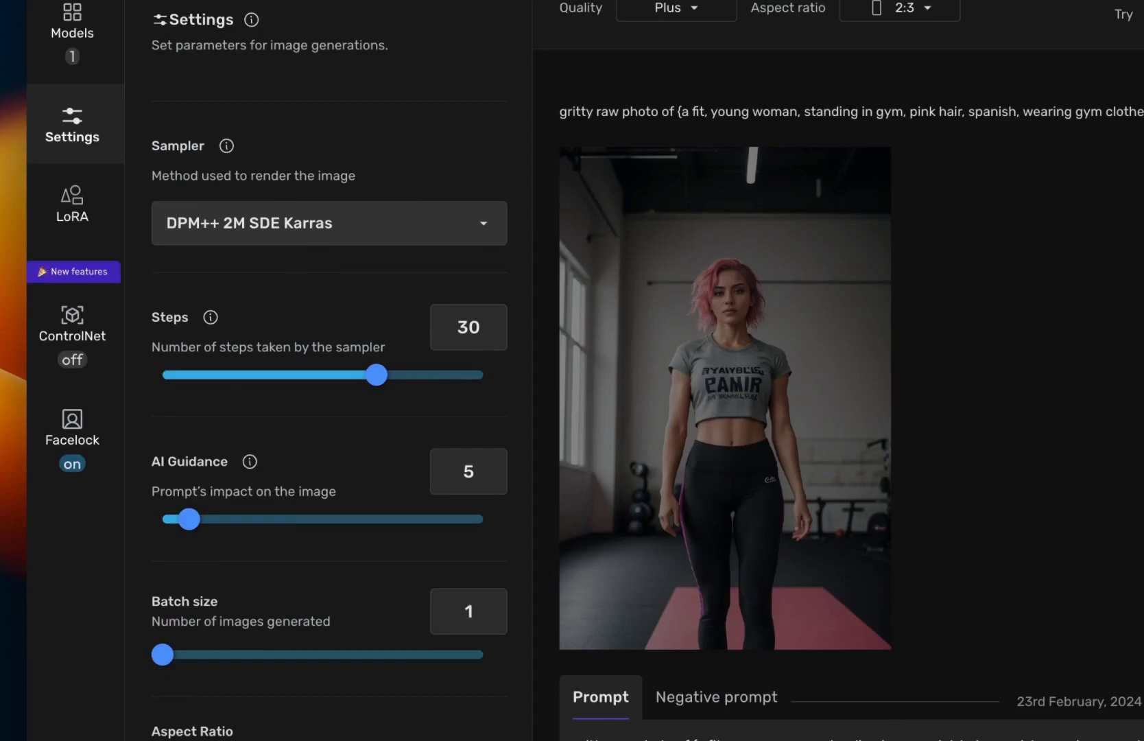
pyautogui.scroll(-1, 329, 432)
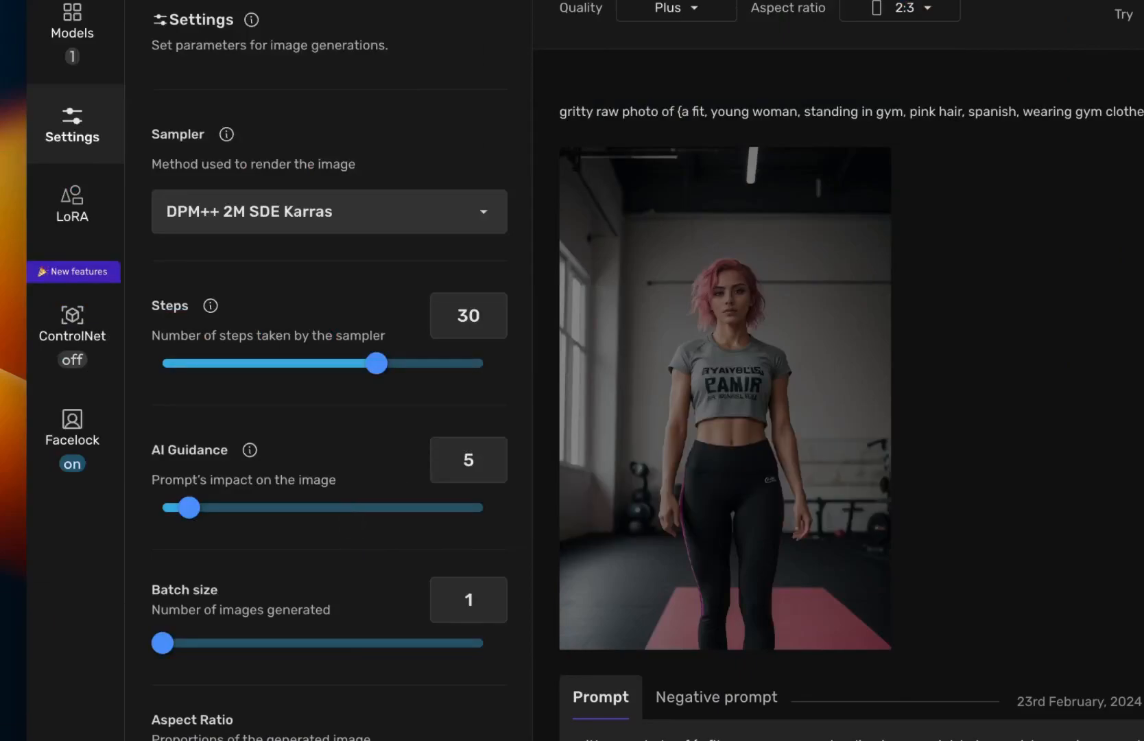
pyautogui.scroll(-2, 344, 538)
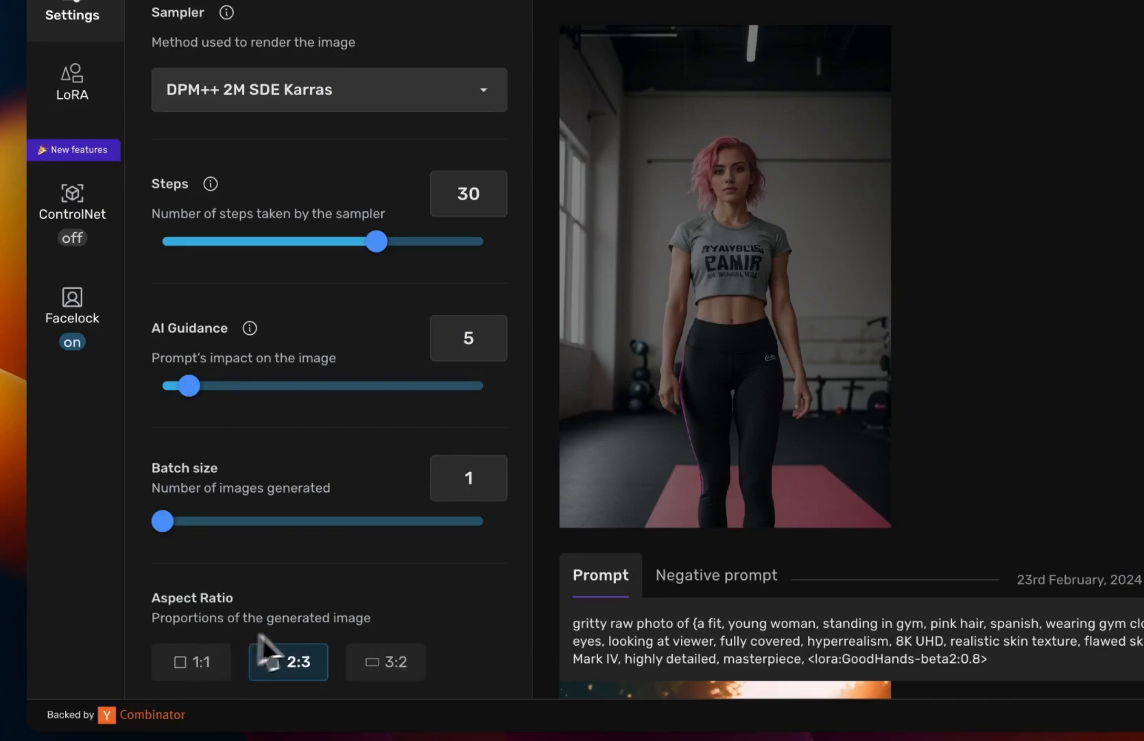
pyautogui.scroll(5, 357, 344)
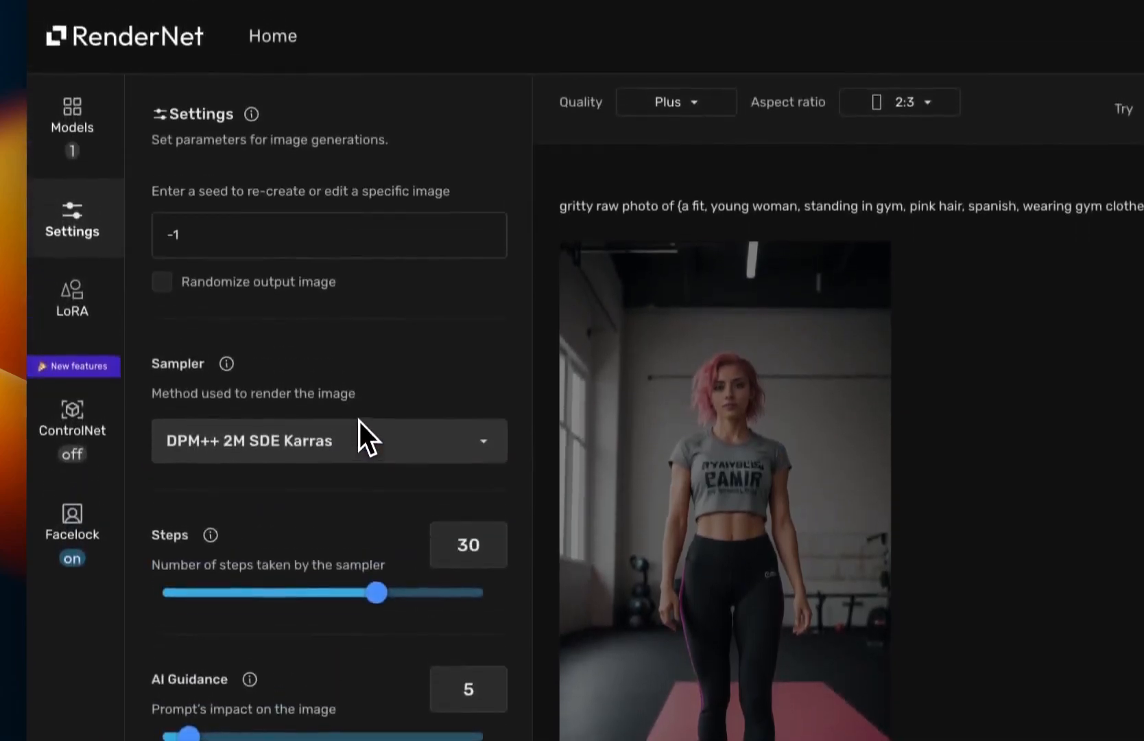
pyautogui.scroll(1, 359, 419)
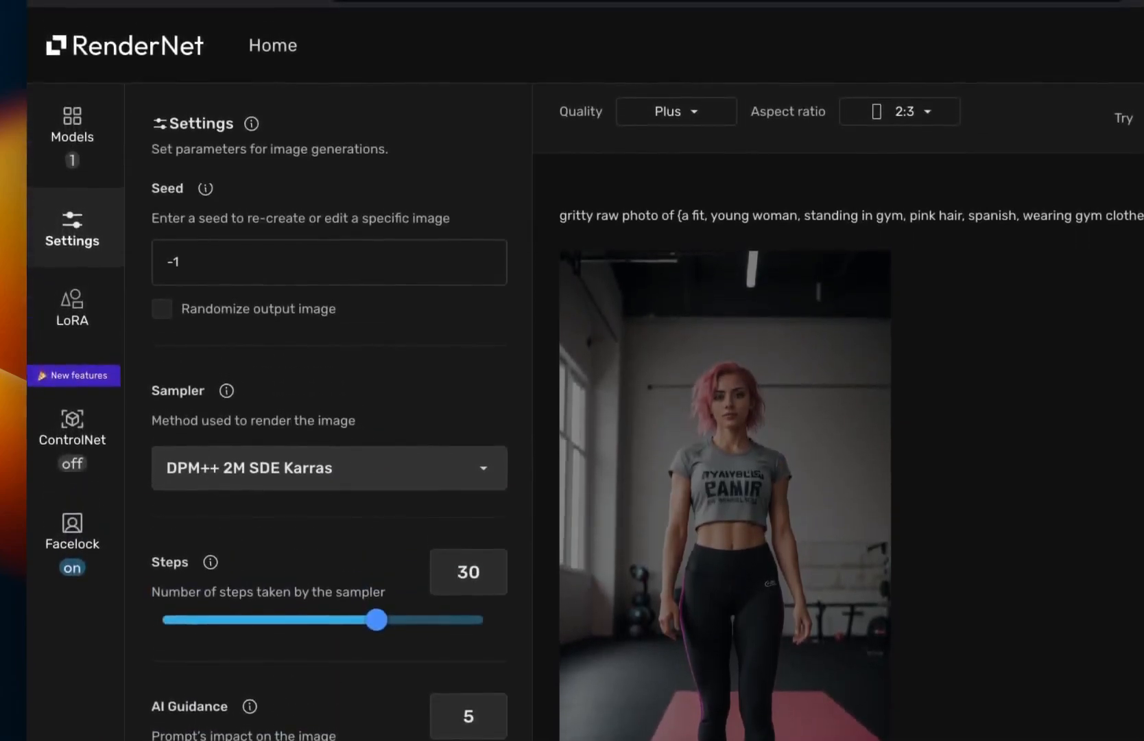
# Step: Open the LoRA panel and browse the available LoRAs
pyautogui.click(74, 306)
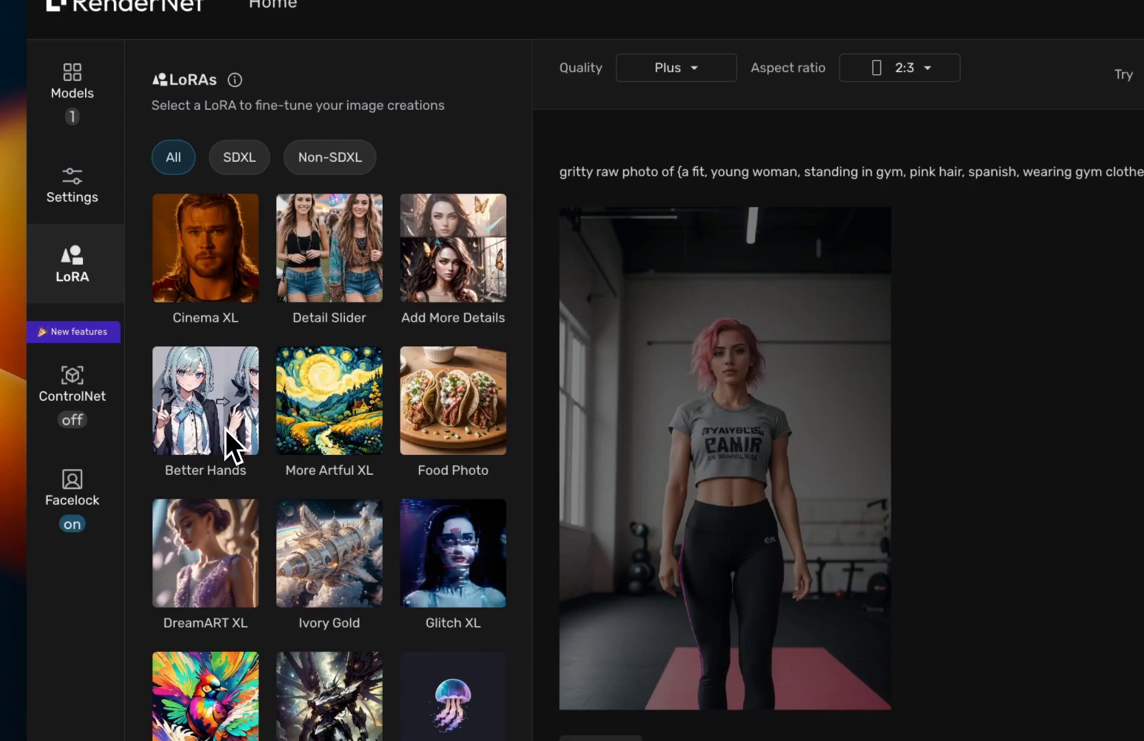
pyautogui.scroll(-3, 329, 466)
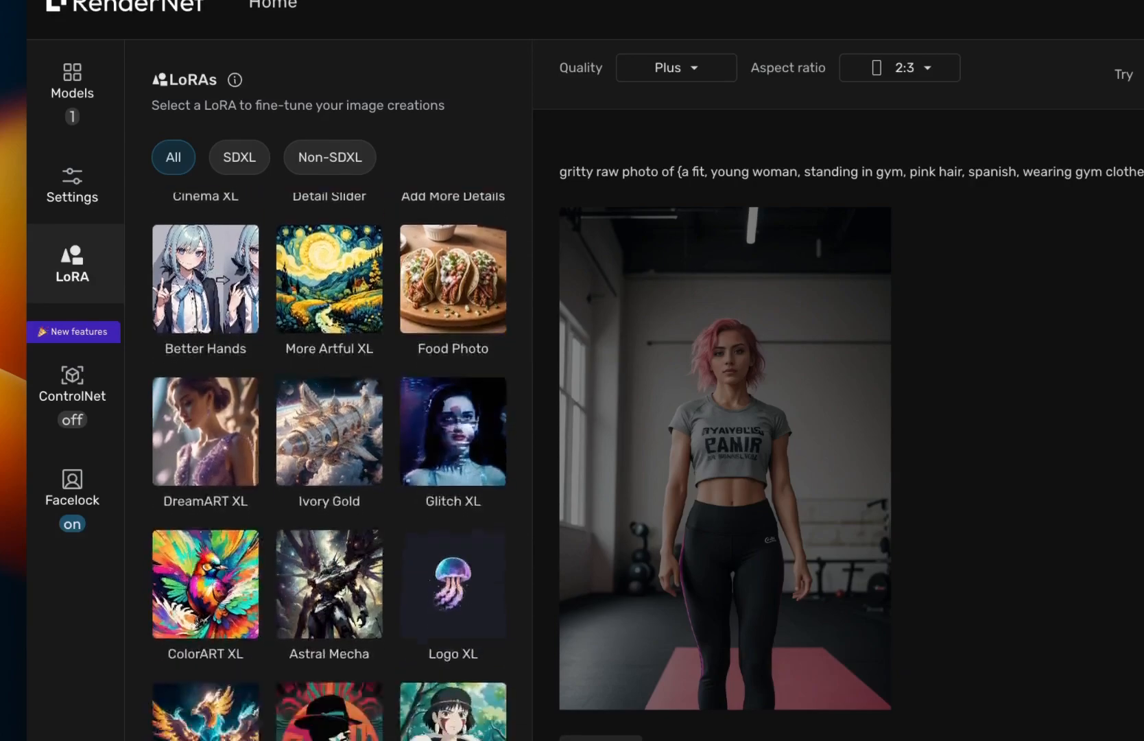
pyautogui.scroll(3, 329, 466)
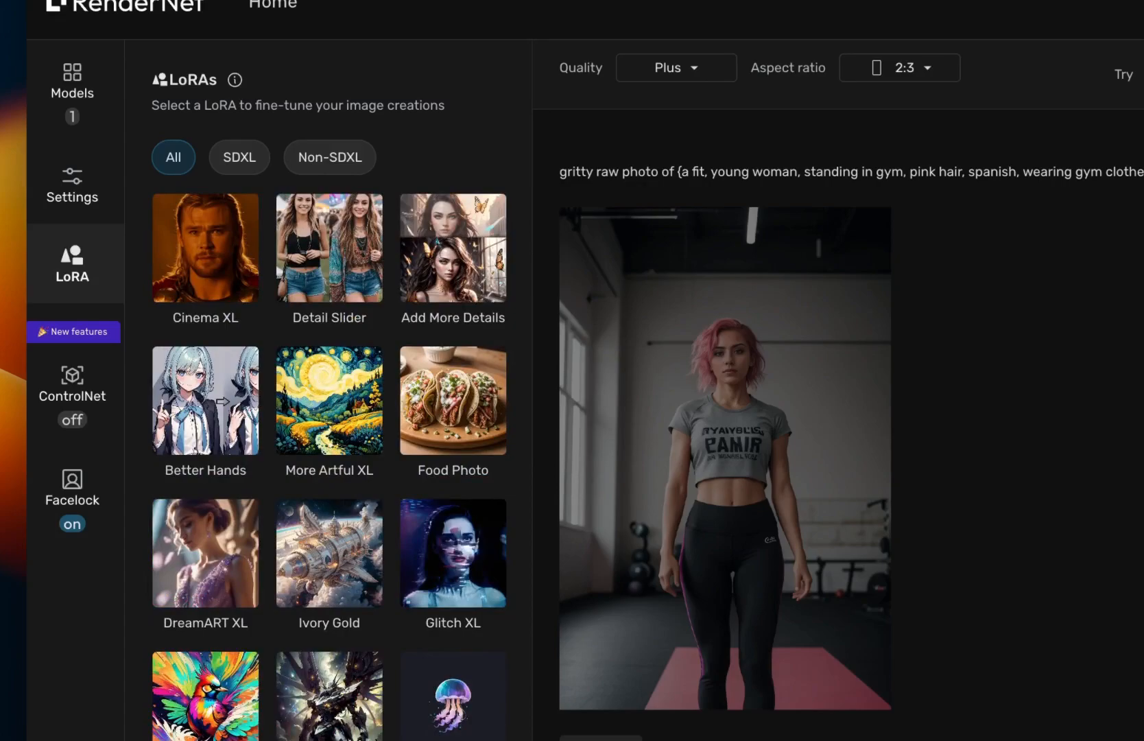
pyautogui.scroll(-3, 206, 466)
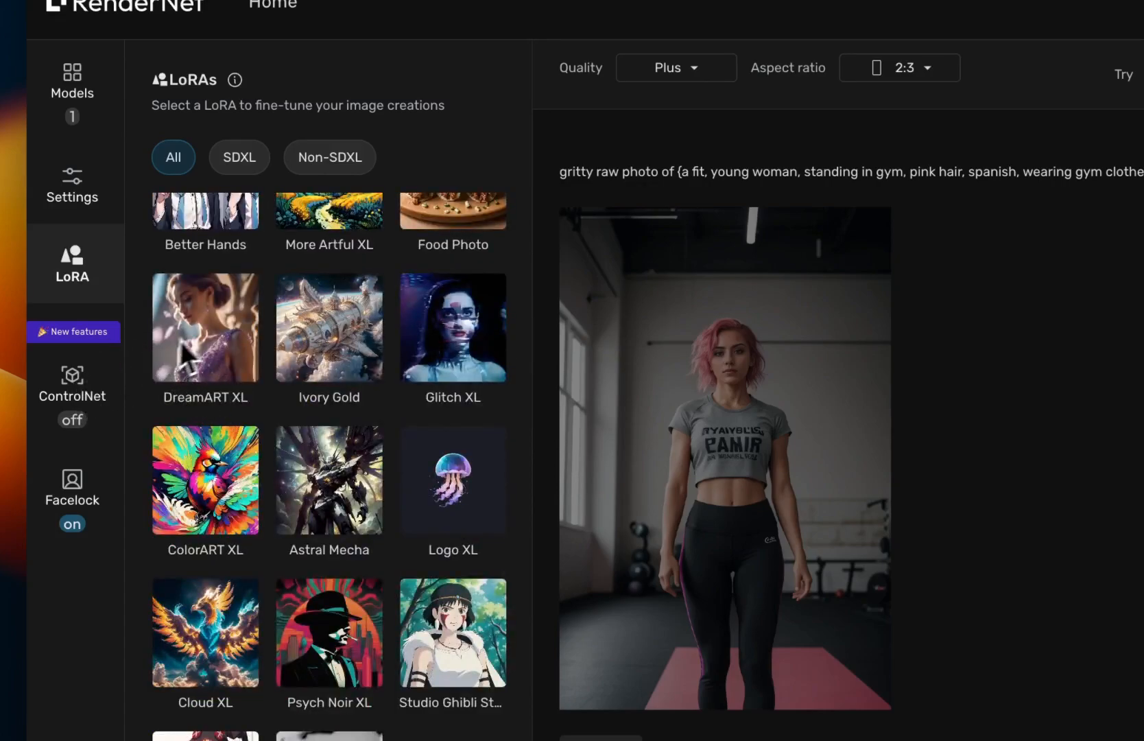
# Step: Look over the ControlNet panel and the Facelock panel with the template's face
pyautogui.click(77, 397)
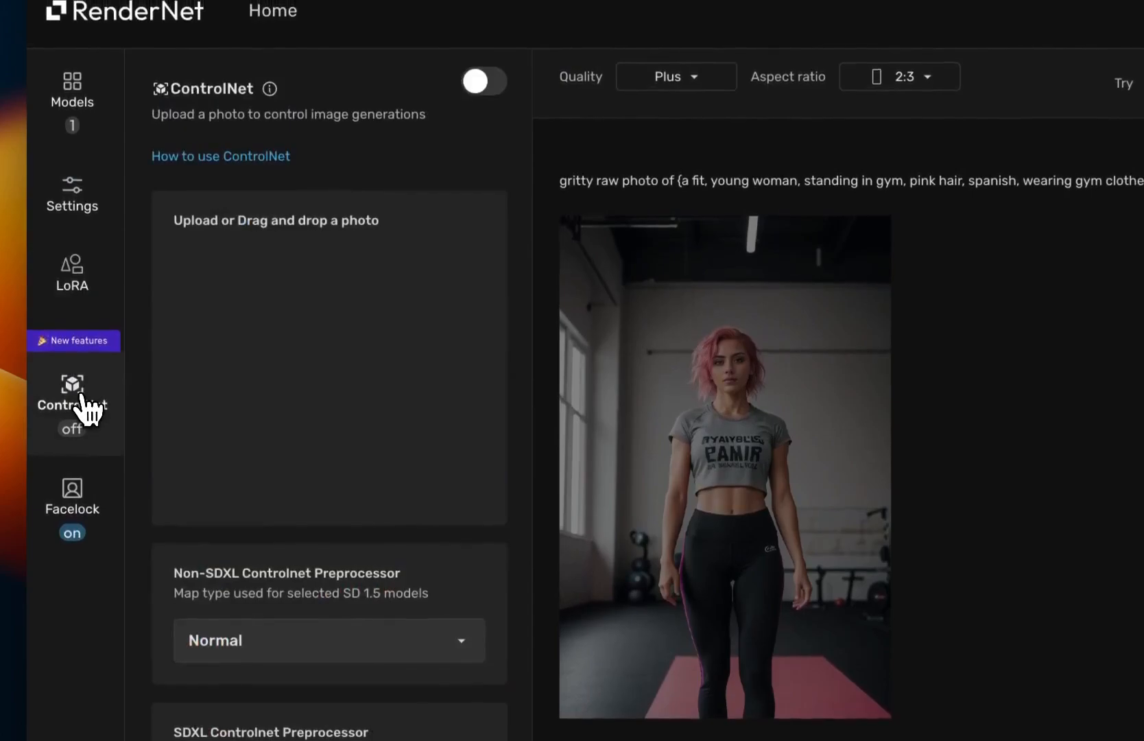
pyautogui.click(87, 490)
pyautogui.click(100, 404)
pyautogui.click(98, 463)
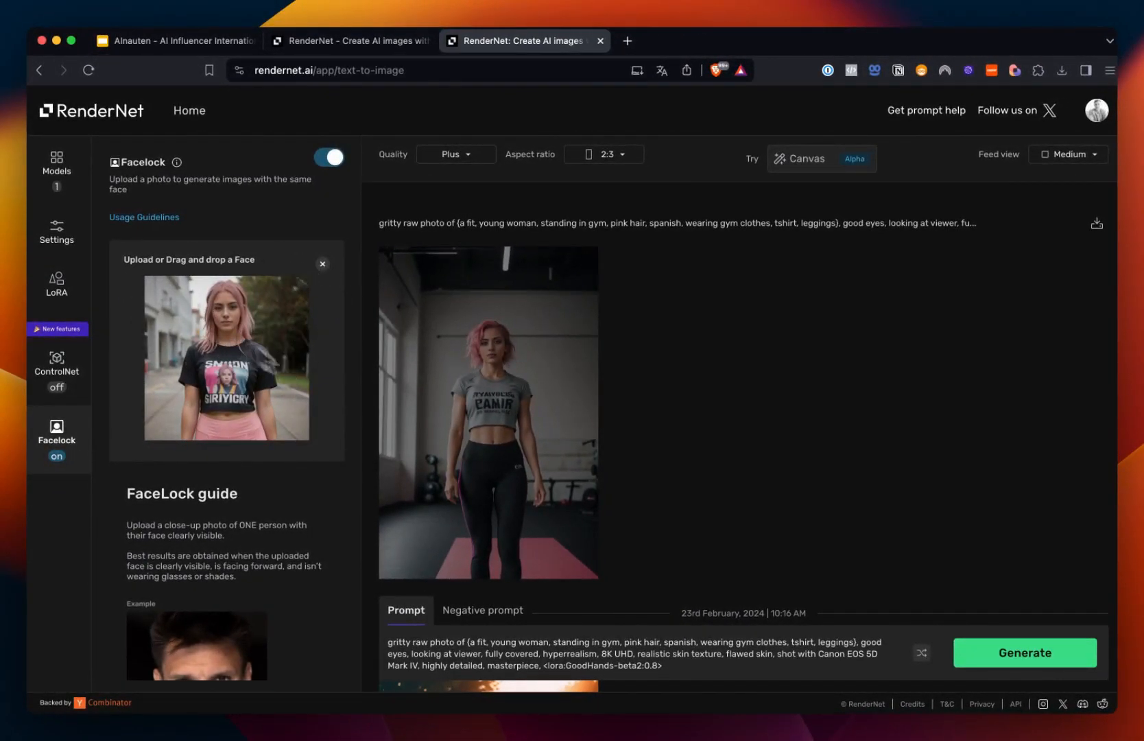
pyautogui.scroll(-2, 453, 439)
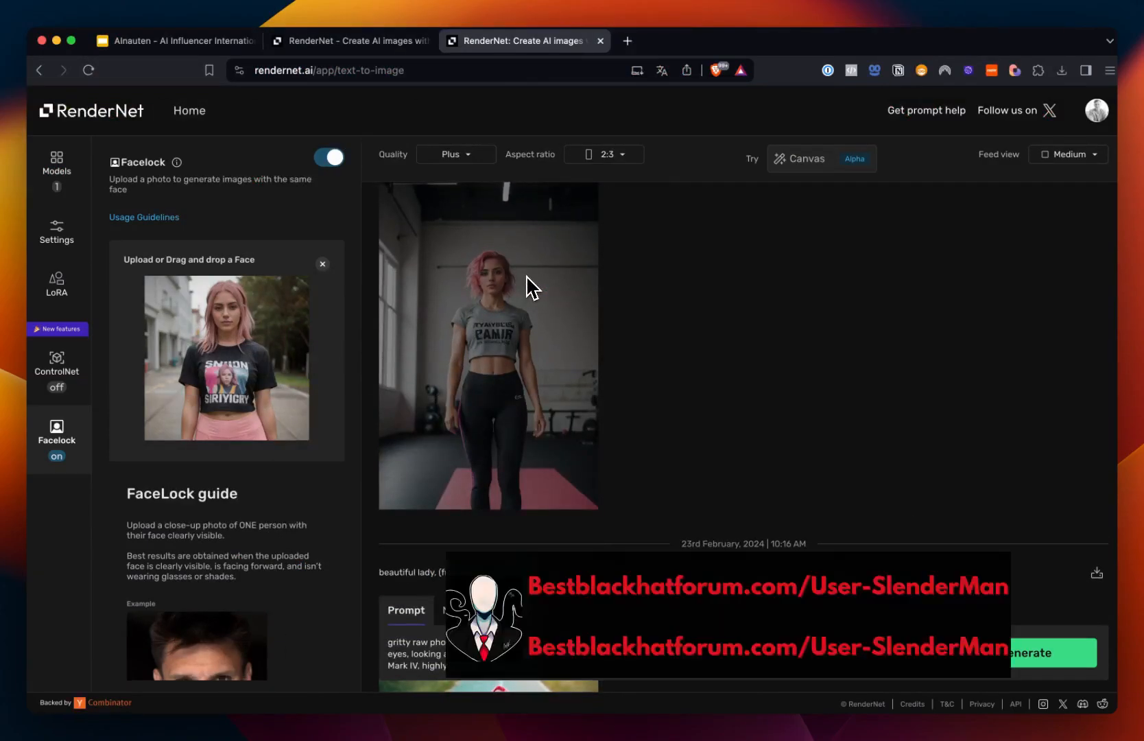
pyautogui.scroll(1, 499, 233)
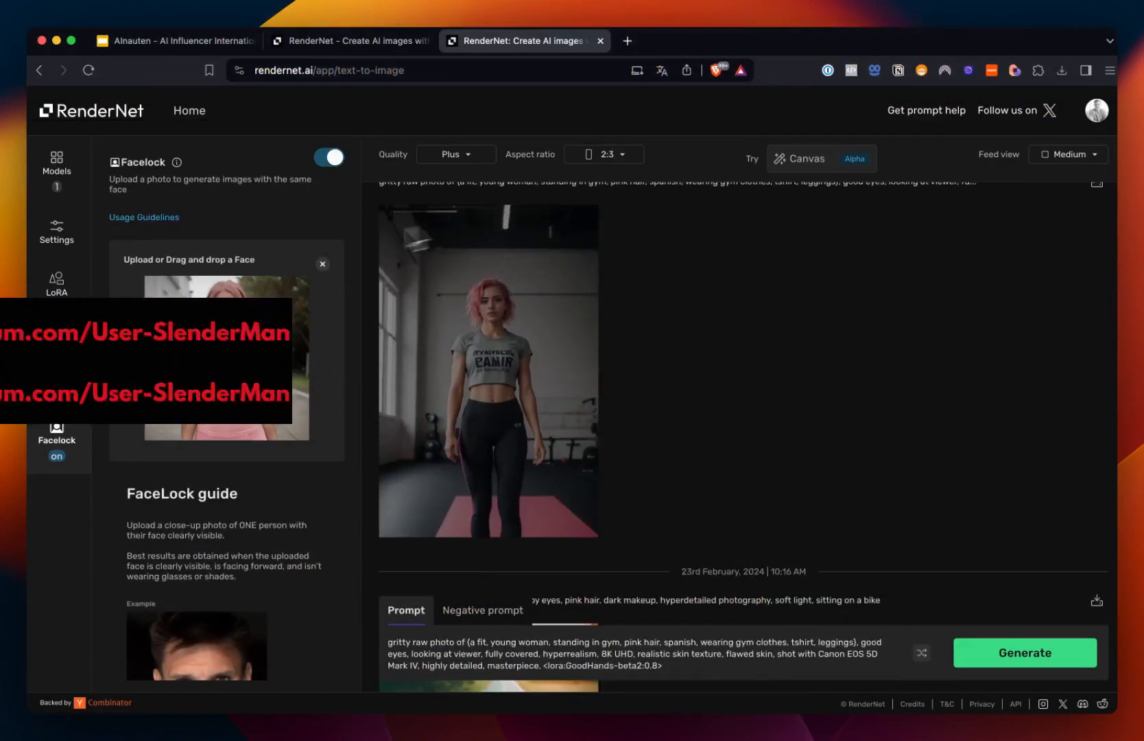
# Step: Remove the current Facelock face and upload image (12).png as the new face
pyautogui.click(322, 264)
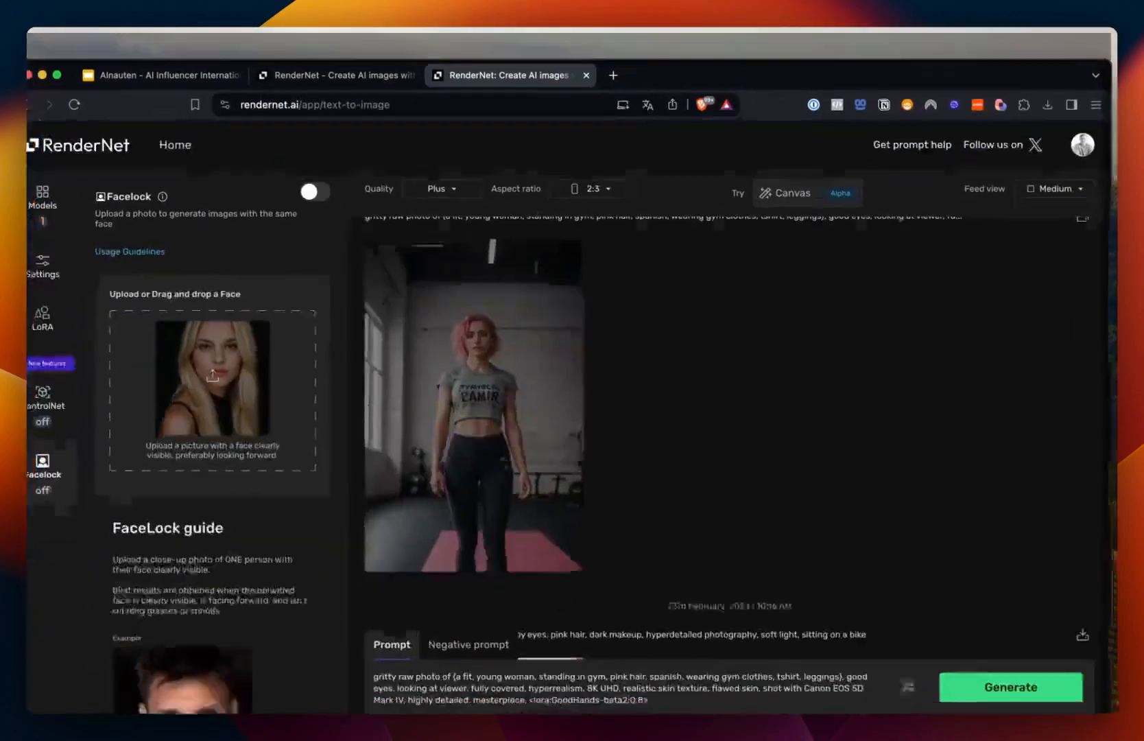
pyautogui.moveTo(412, 384); pyautogui.dragTo(233, 328)
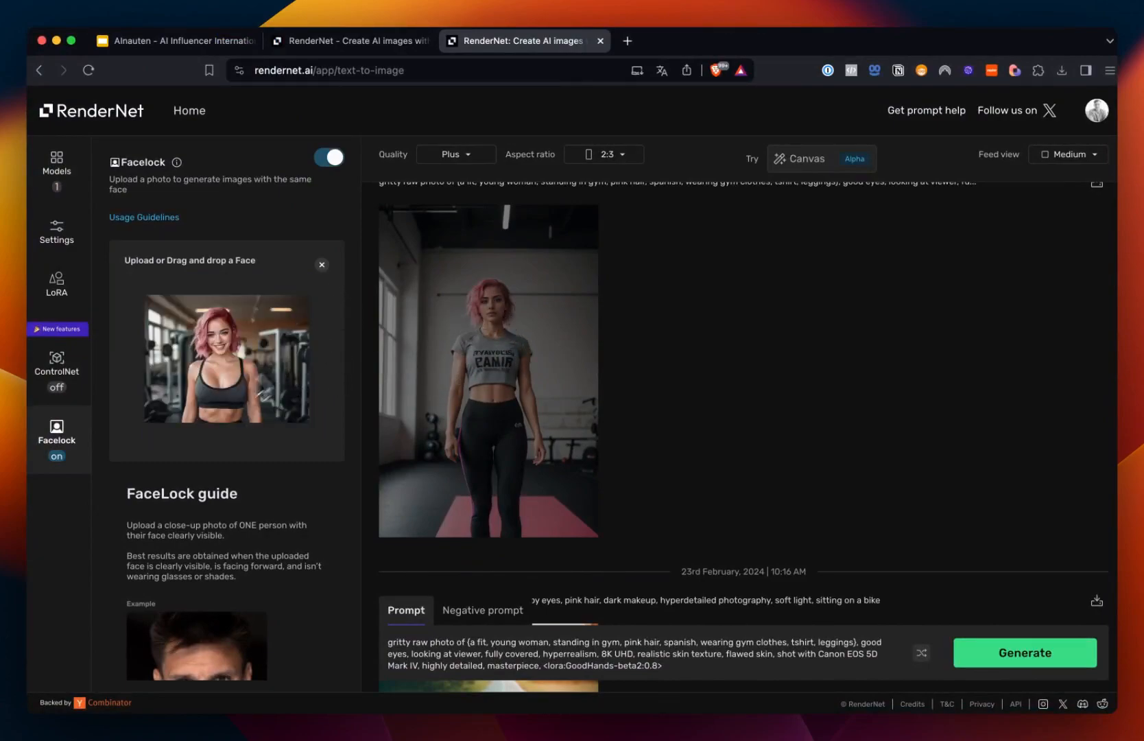
pyautogui.scroll(-3, 434, 395)
pyautogui.scroll(4, 421, 408)
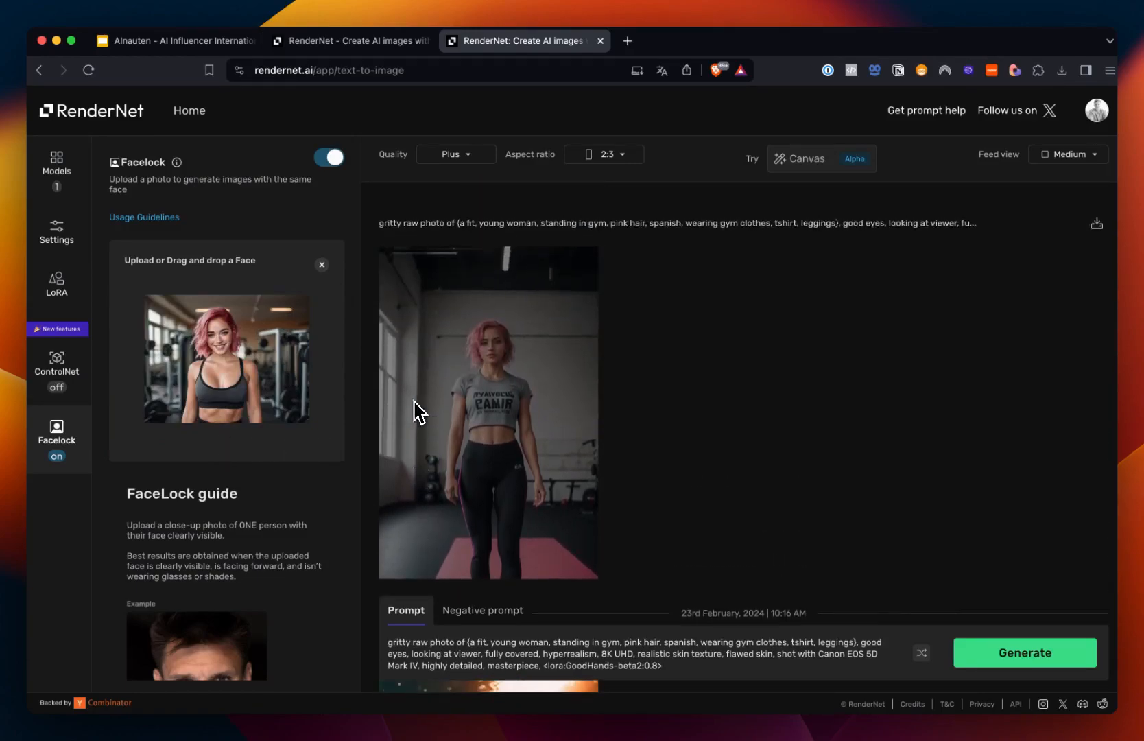
pyautogui.scroll(-1, 248, 383)
pyautogui.click(327, 159)
pyautogui.click(334, 162)
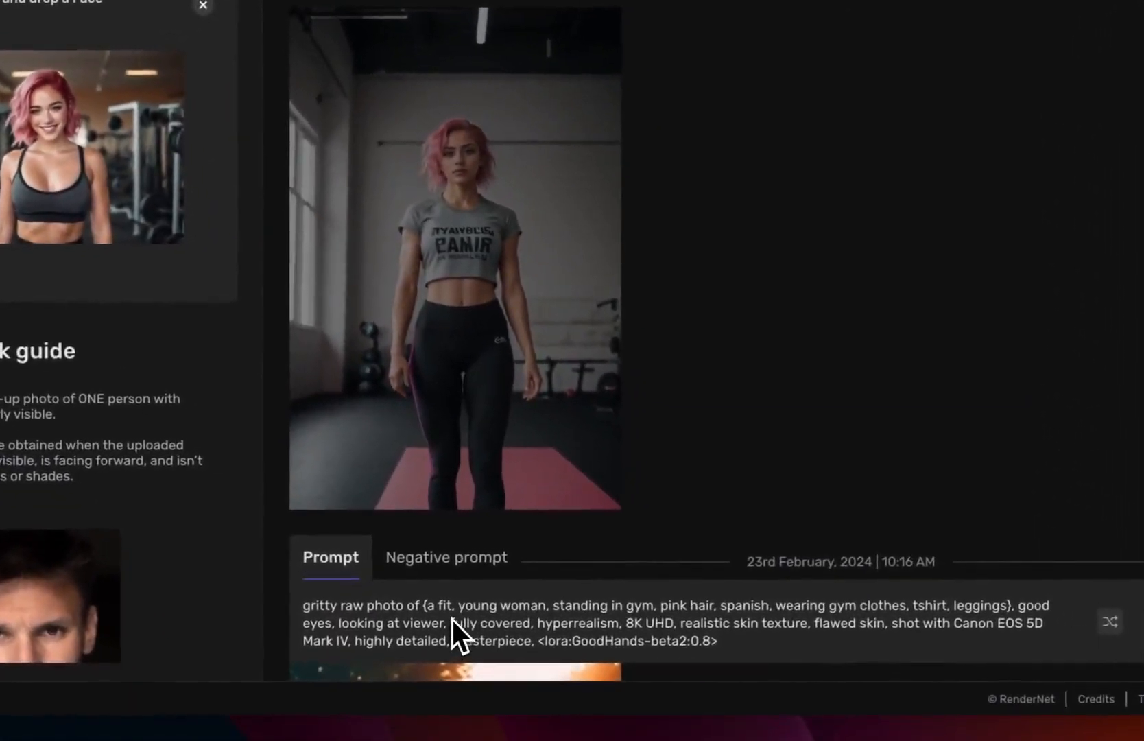
# Step: Examine the template's prompt and negative prompt text
pyautogui.doubleClick(458, 606)
pyautogui.moveTo(773, 655); pyautogui.dragTo(307, 606)
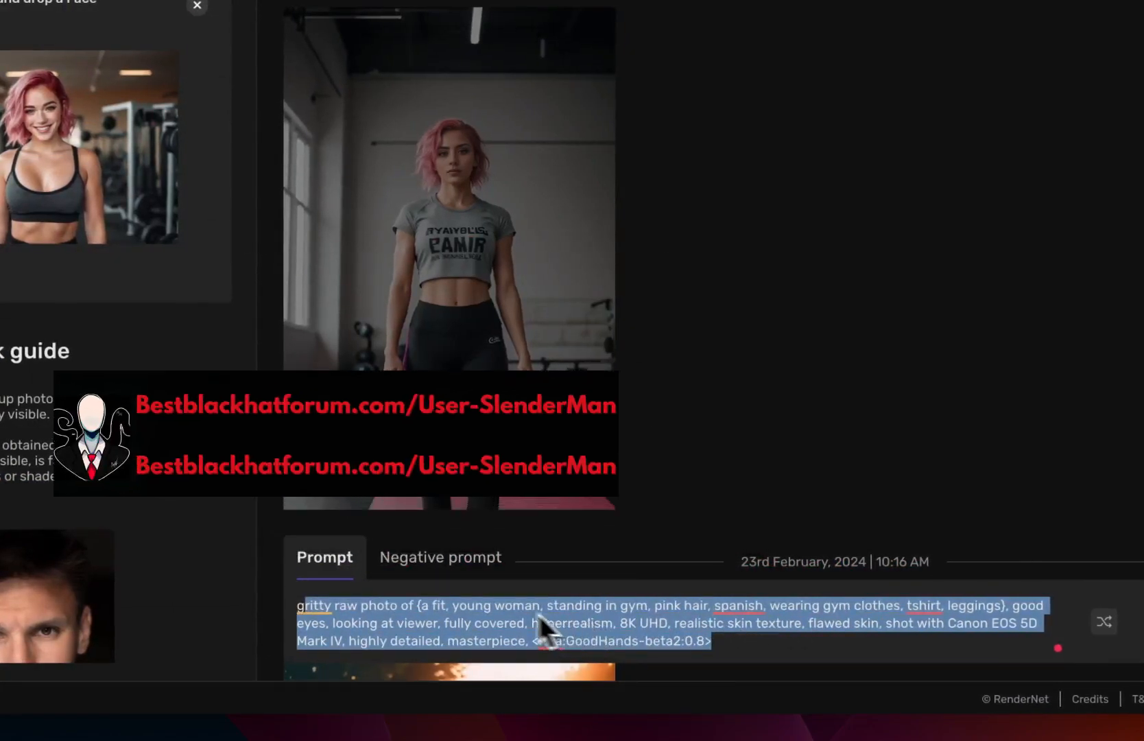
pyautogui.click(469, 583)
pyautogui.click(454, 569)
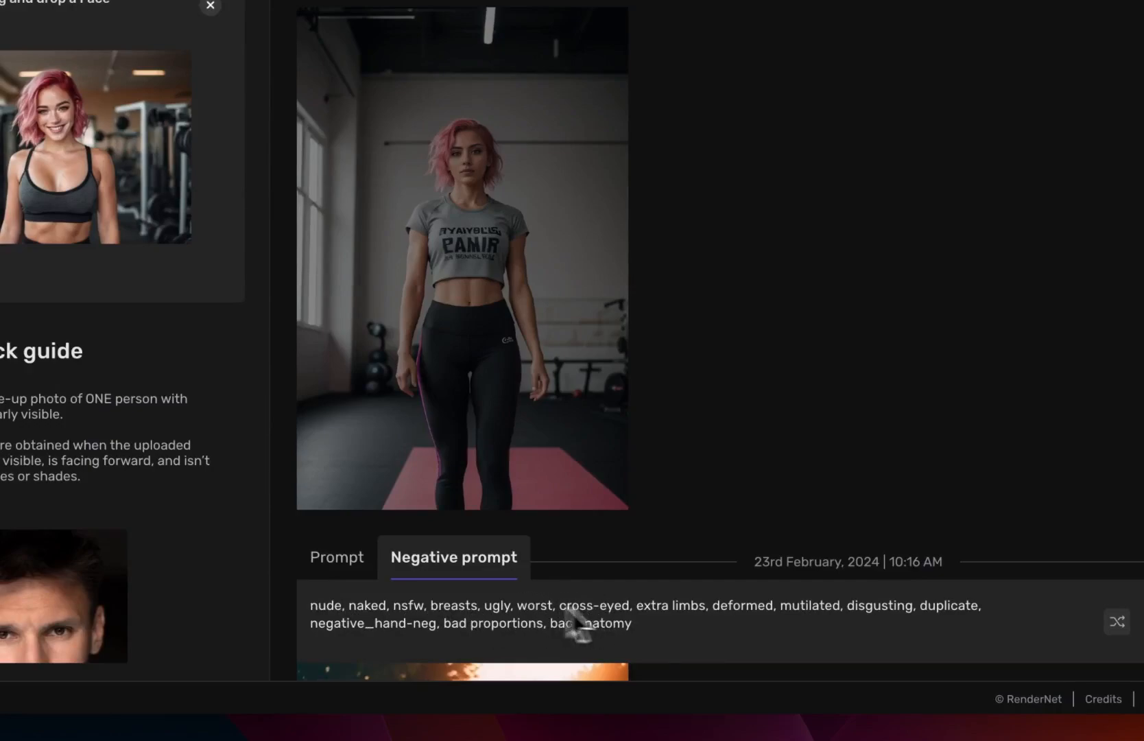
pyautogui.click(338, 571)
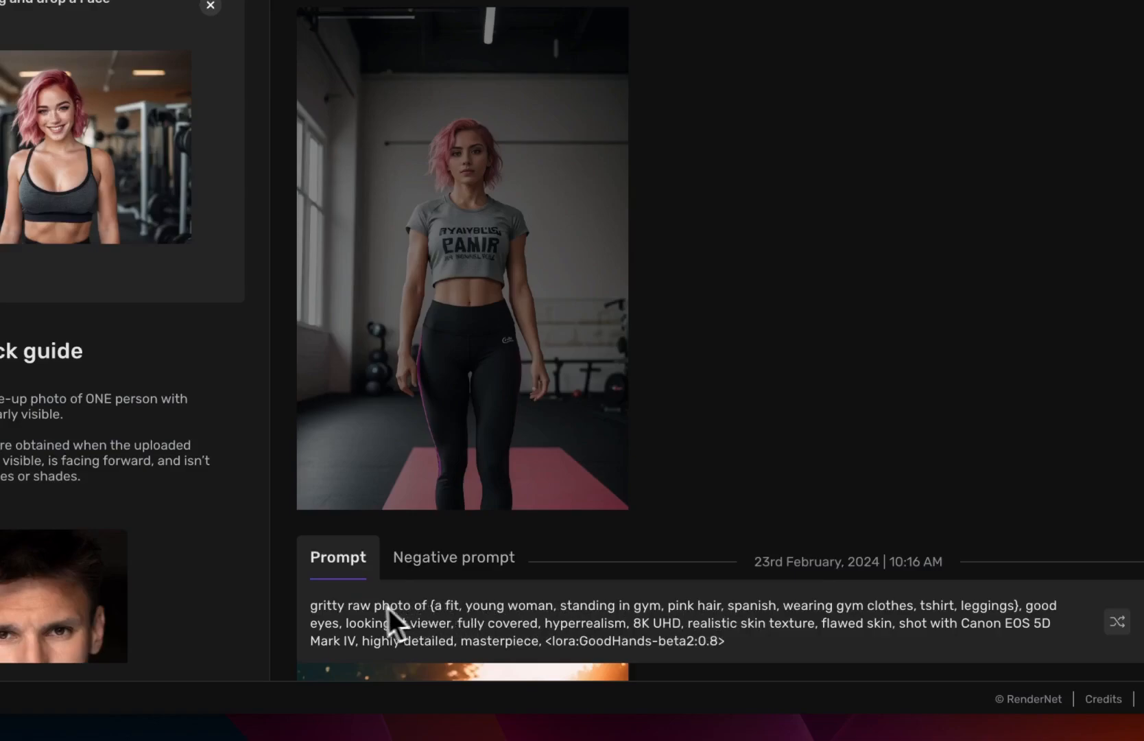
# Step: Delete the <lora:GoodHands-beta2:0.8> tag from the end of the prompt and generate the image
pyautogui.click(754, 642)
pyautogui.moveTo(754, 642); pyautogui.dragTo(543, 640)
pyautogui.press('BackSpace')
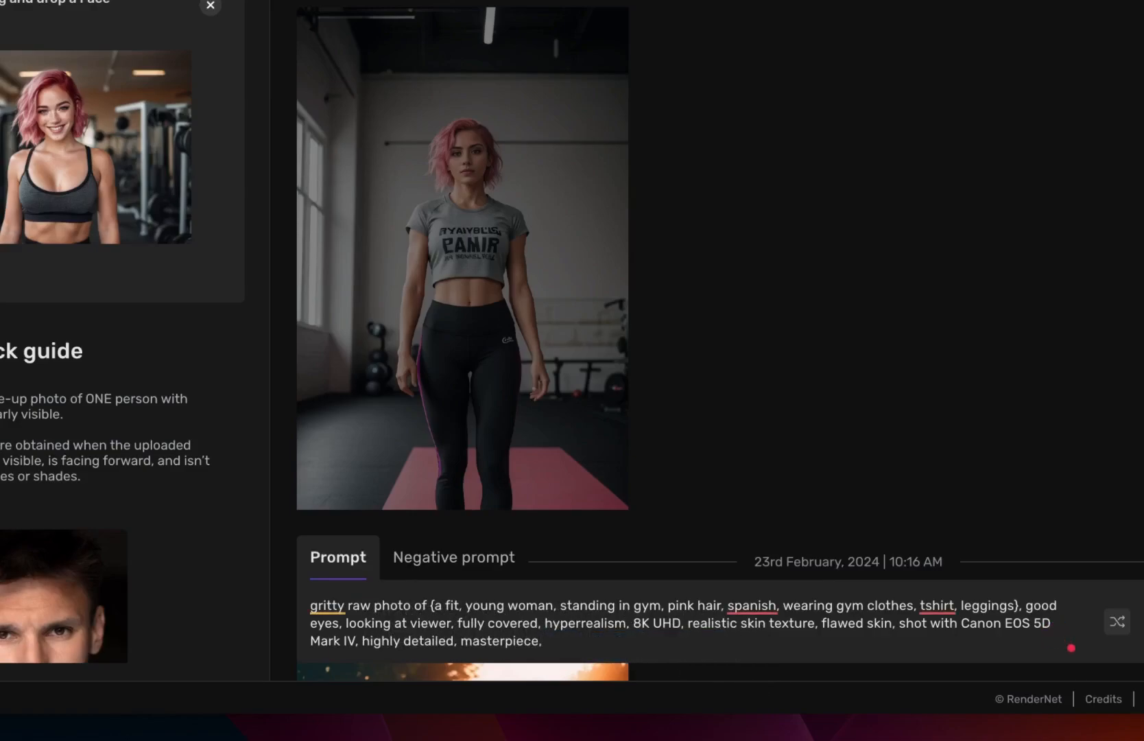
pyautogui.press('BackSpace')
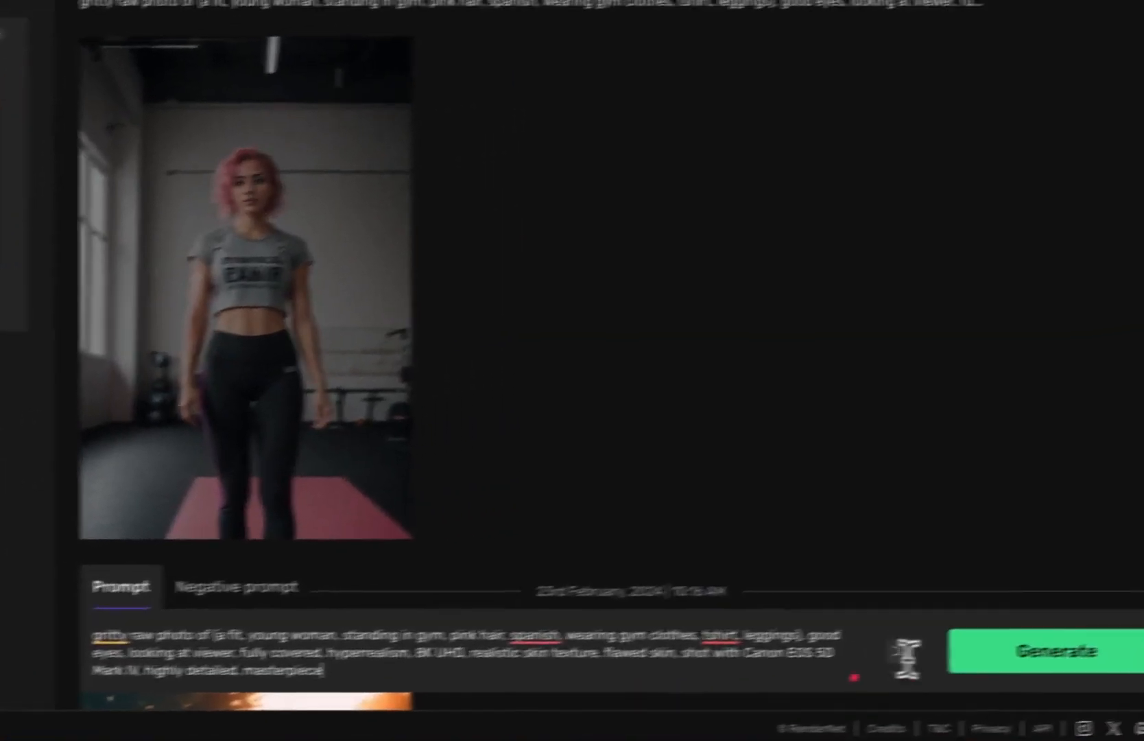
pyautogui.click(1010, 659)
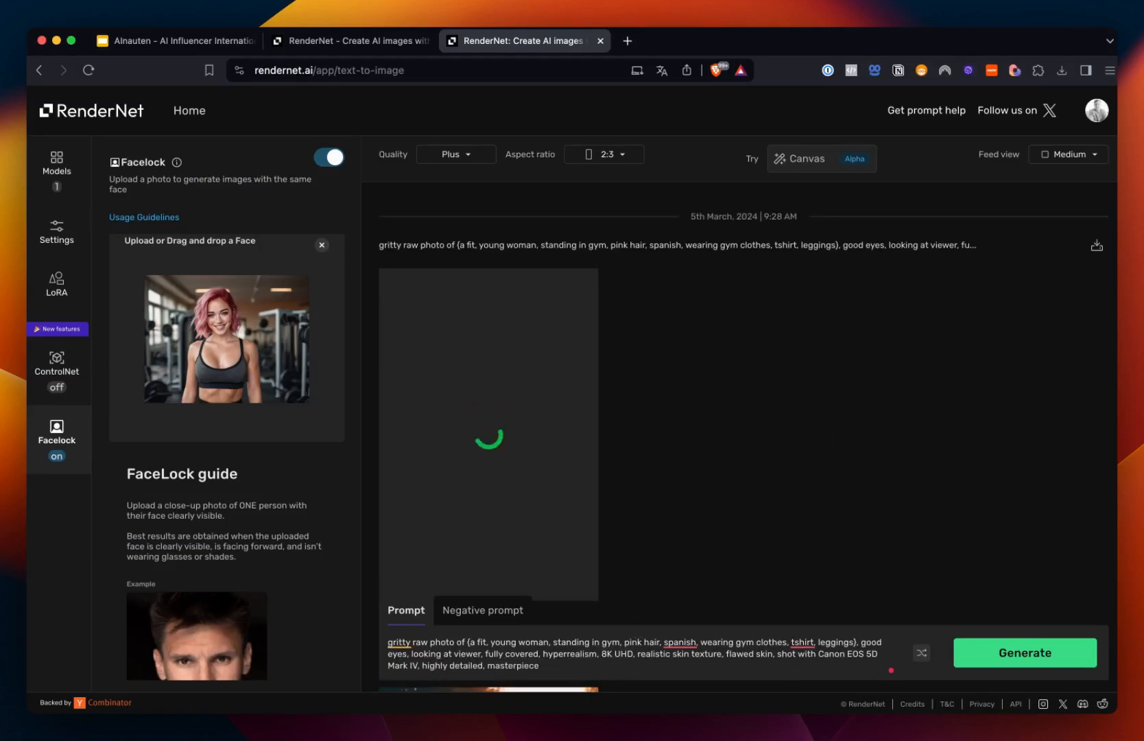
# Step: Open the Quality options to view the available resolutions
pyautogui.scroll(-1, 743, 412)
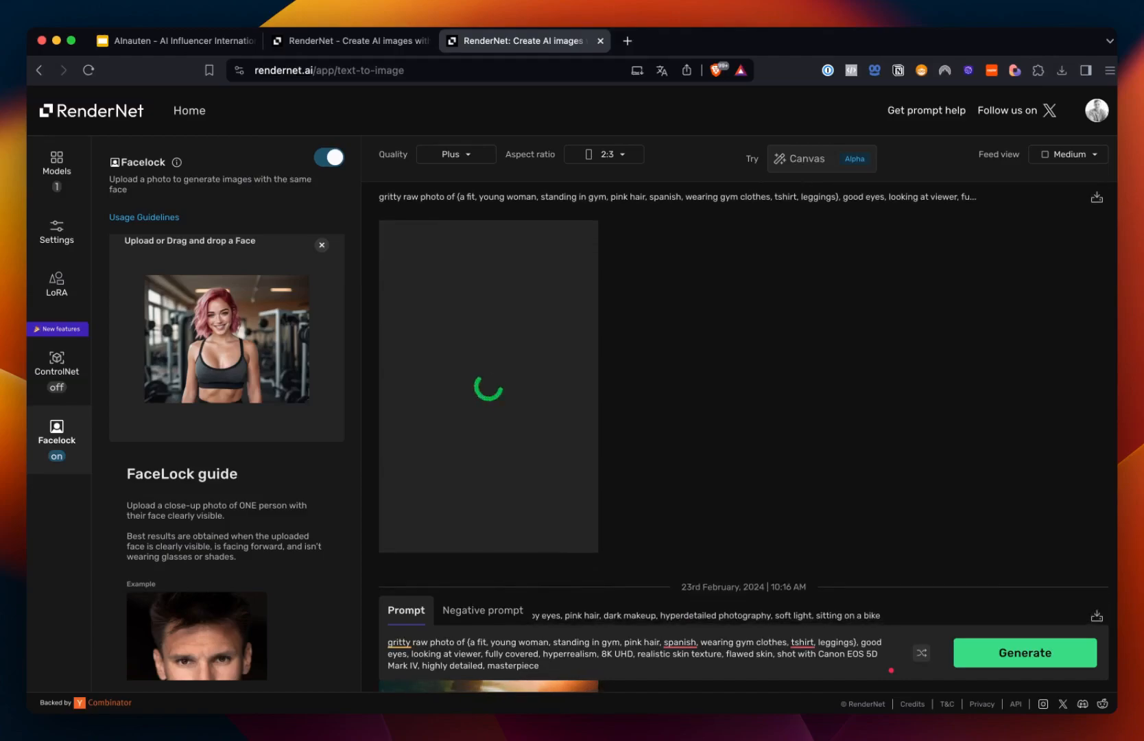
pyautogui.click(471, 161)
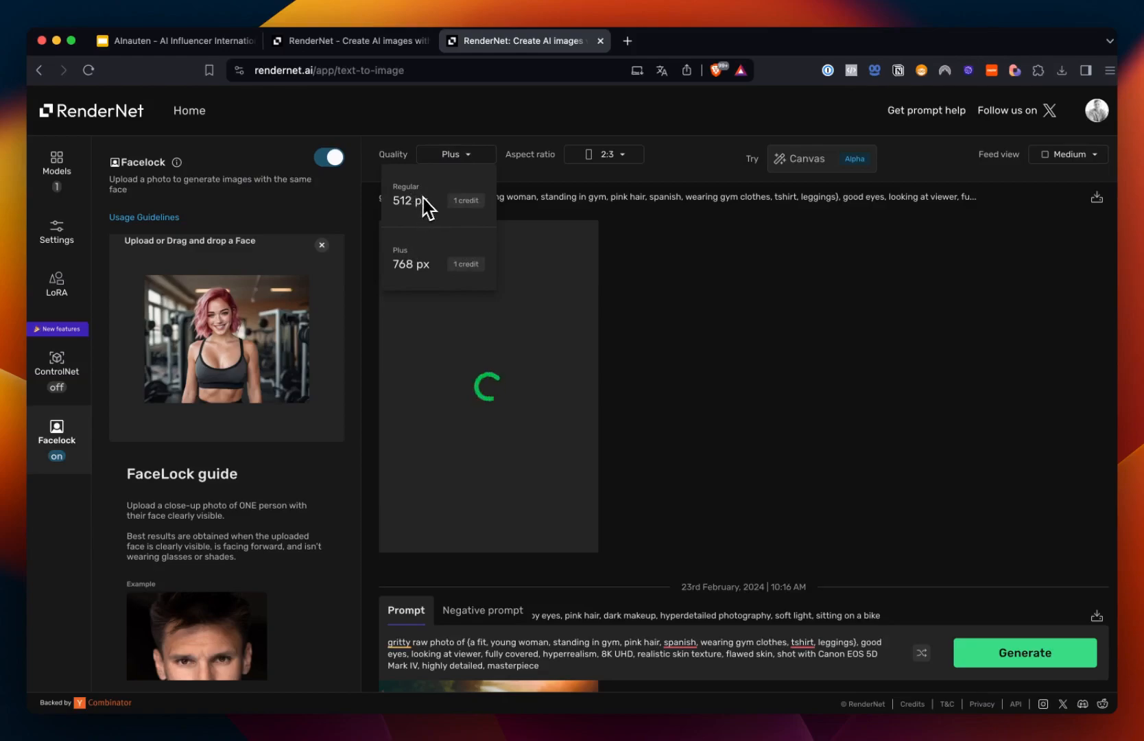
# Step: Close the Quality options and review the newly generated gym image in the feed
pyautogui.click(471, 158)
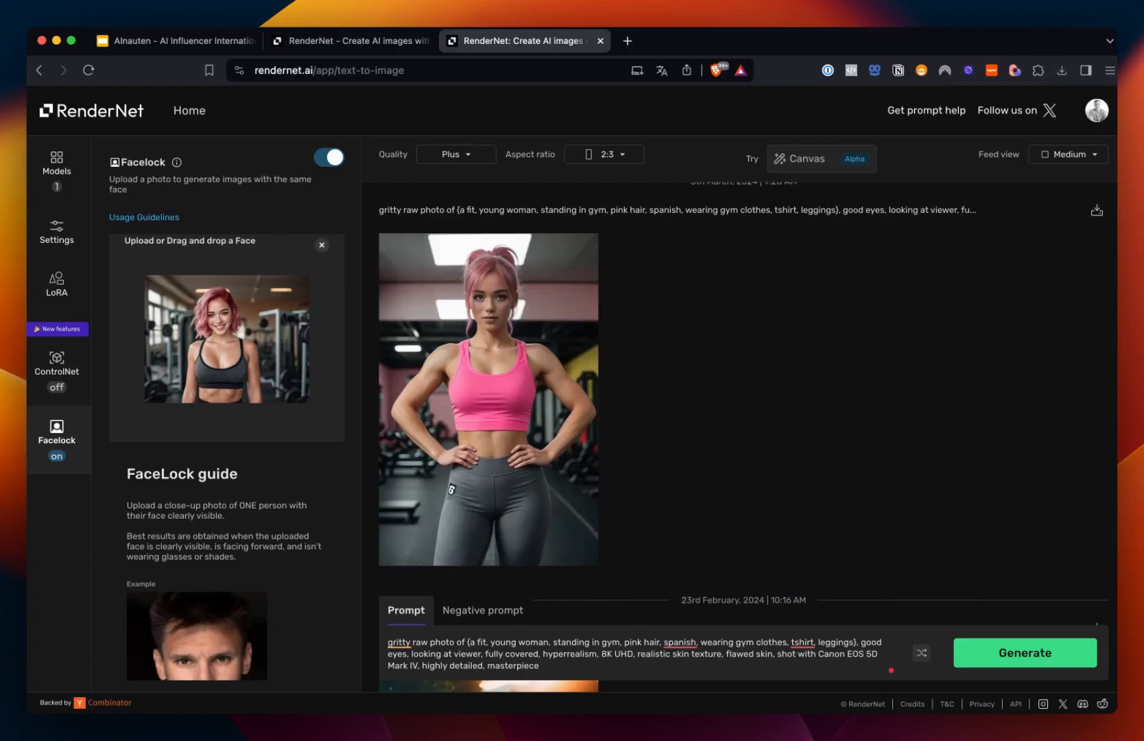
pyautogui.scroll(-1, 685, 338)
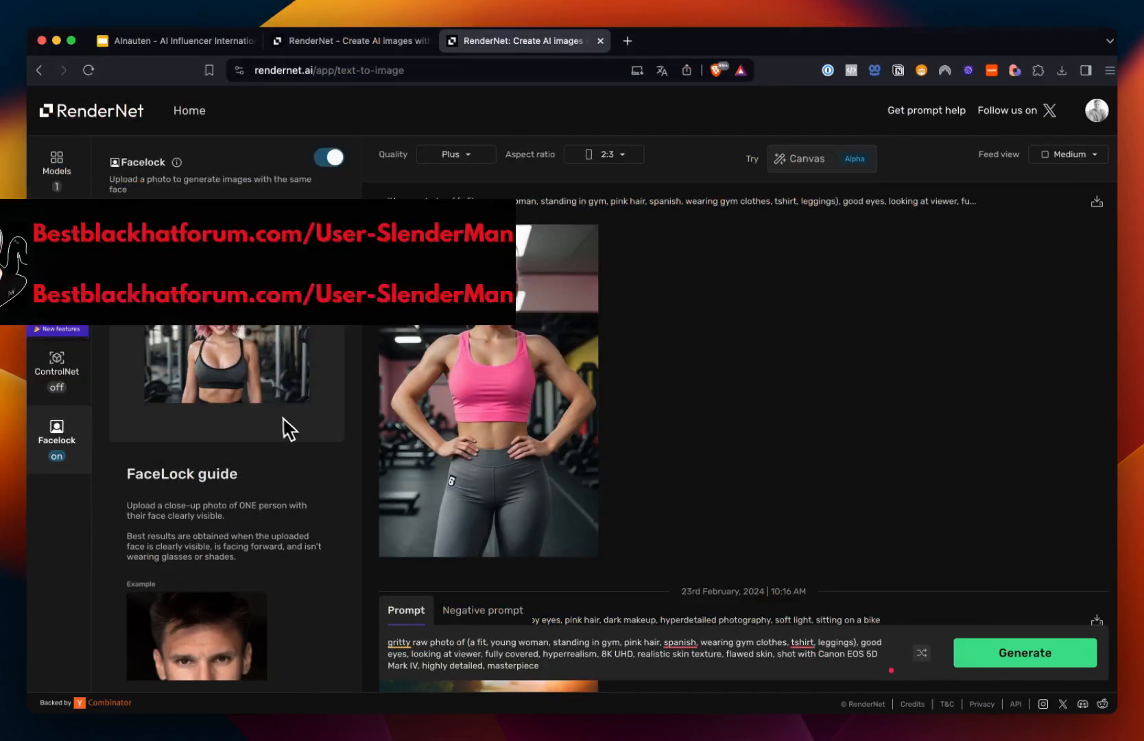
pyautogui.scroll(-2, 531, 439)
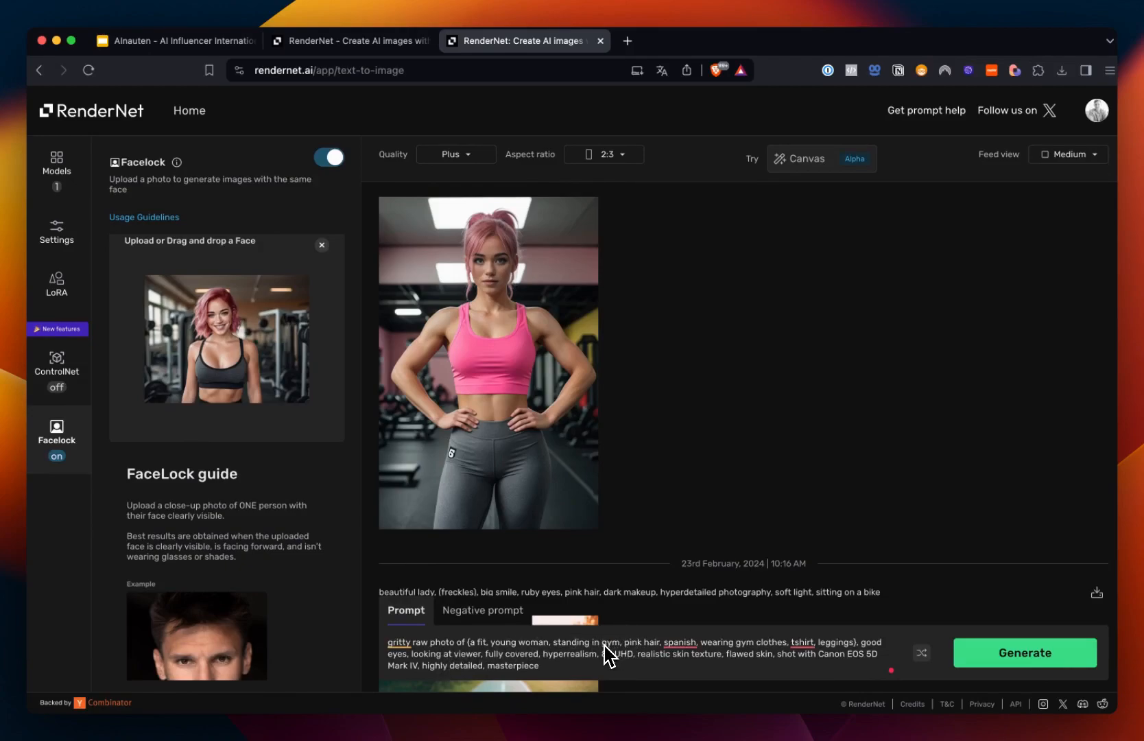
pyautogui.scroll(-3, 733, 388)
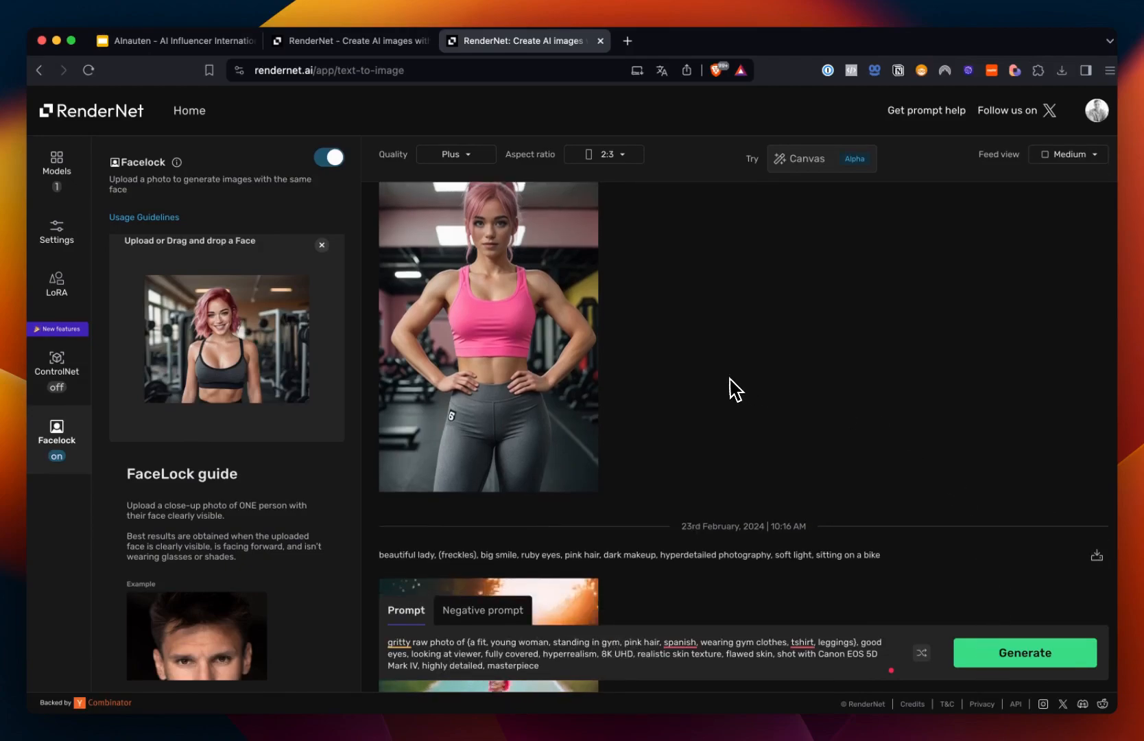
pyautogui.scroll(5, 733, 388)
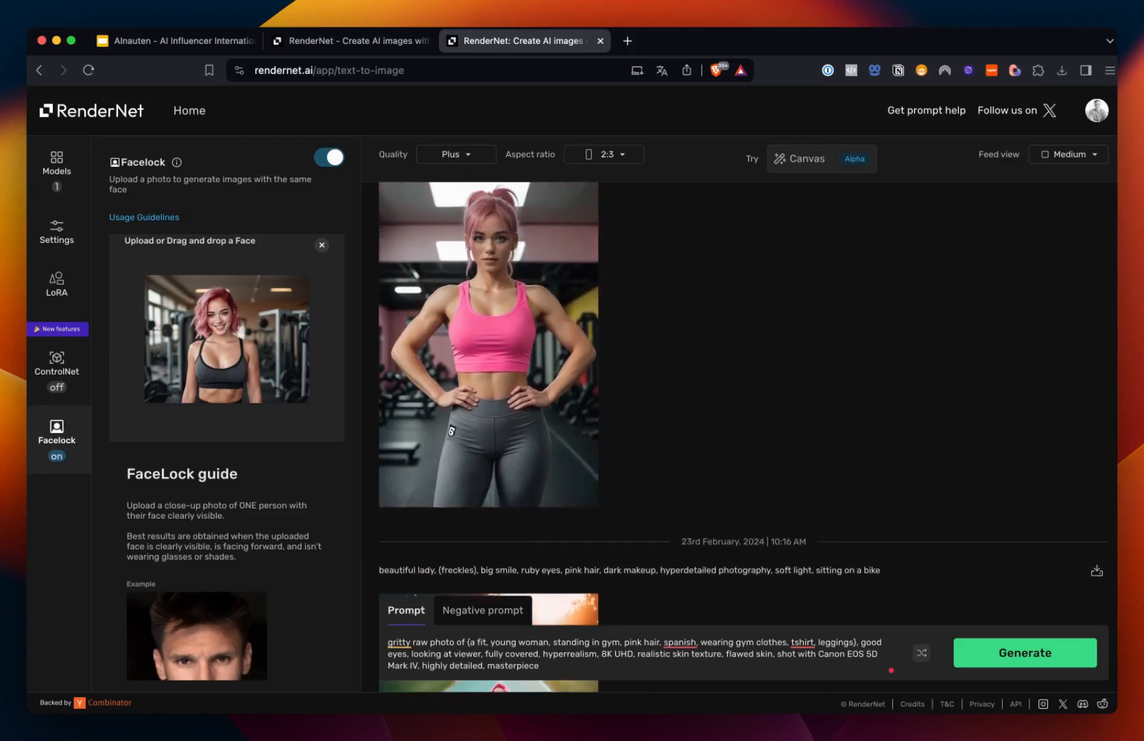
pyautogui.scroll(1, 733, 388)
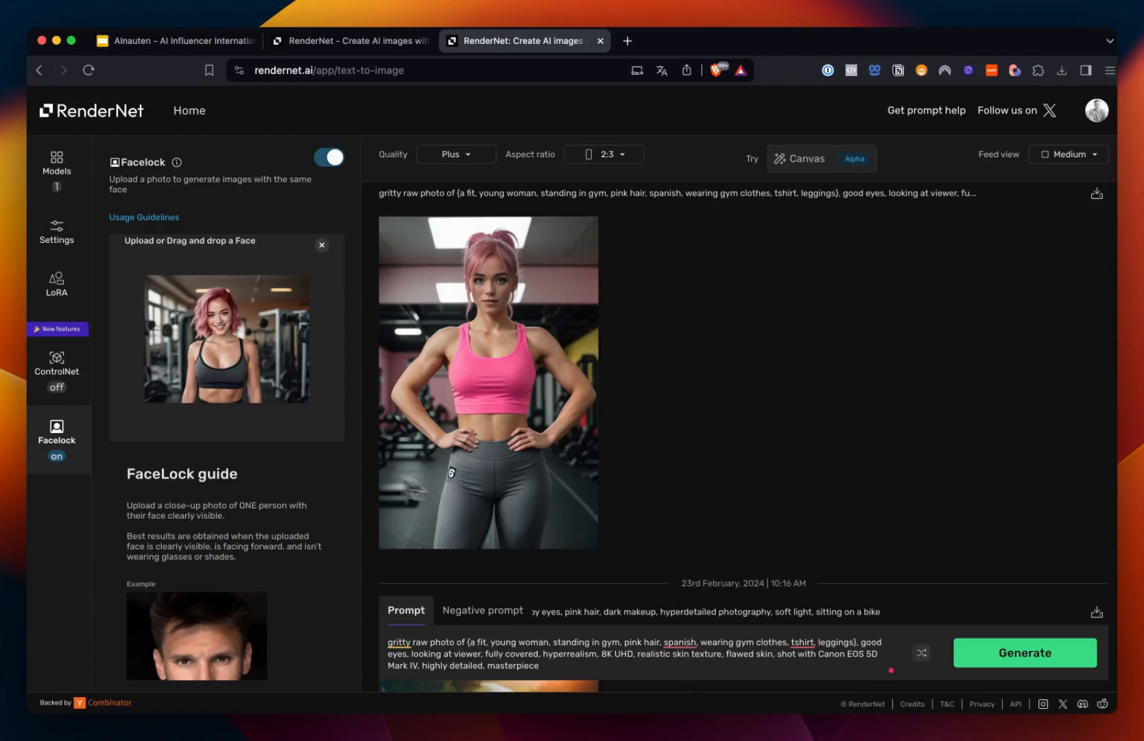
# Step: Enable ControlNet and upload the bicycle photo images.jpeg as the control image
pyautogui.click(74, 381)
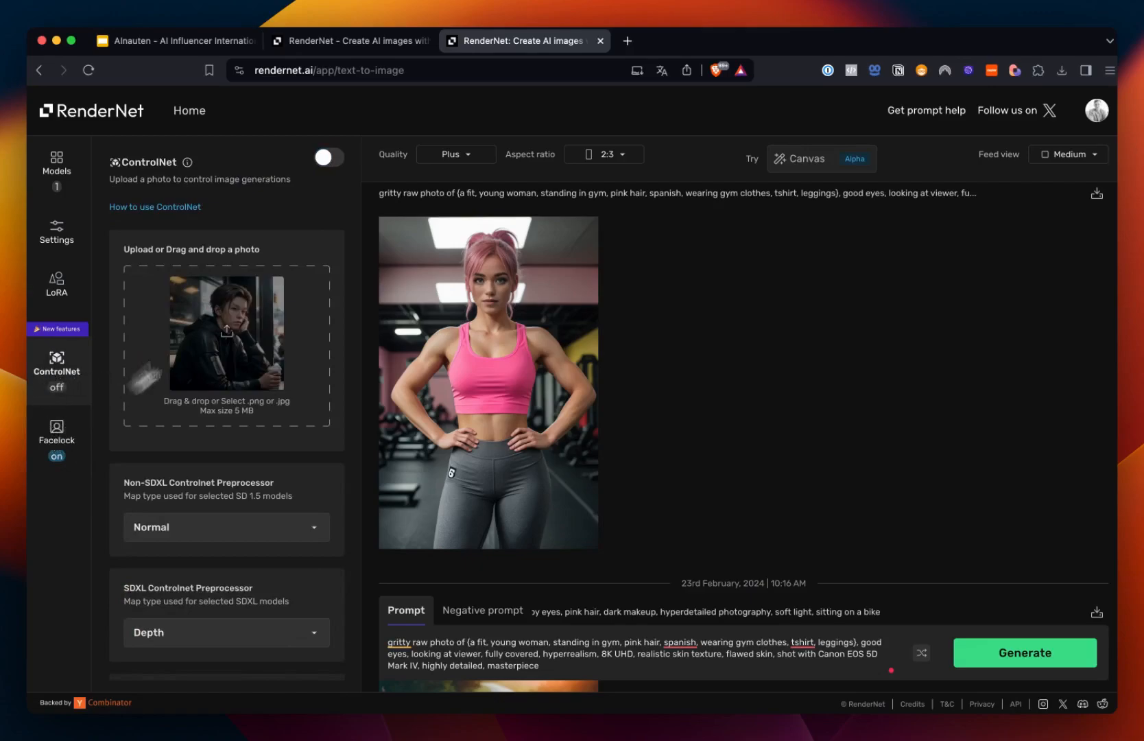
pyautogui.click(338, 159)
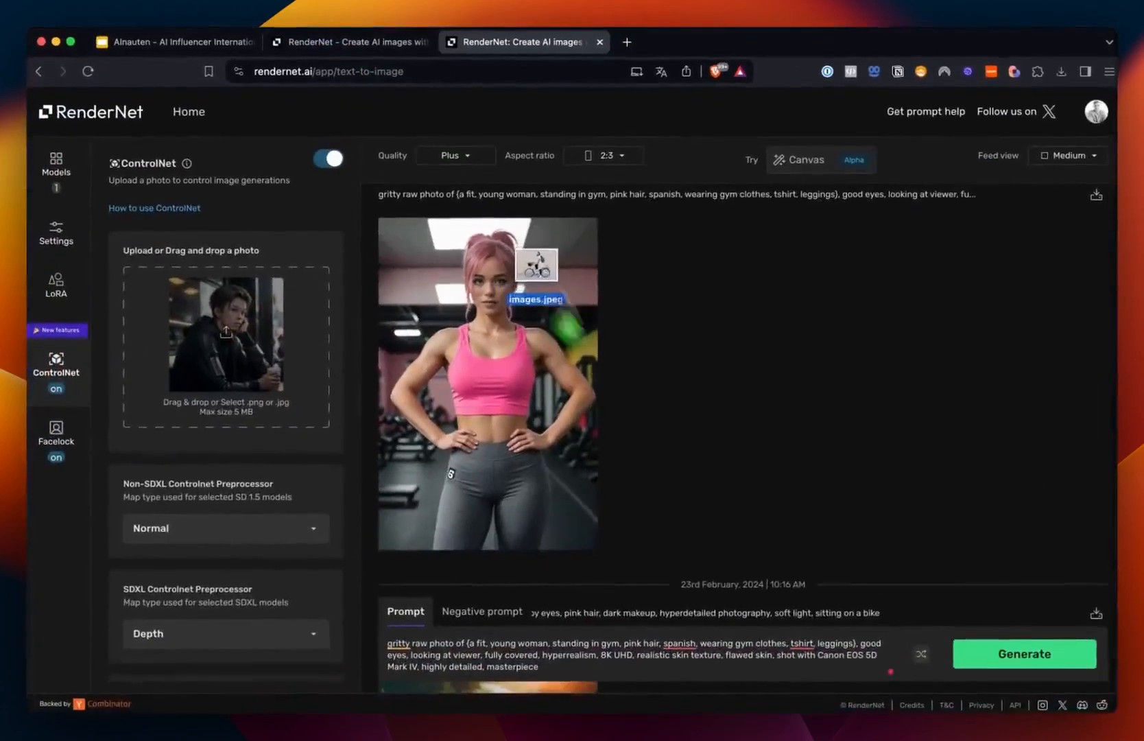
pyautogui.moveTo(296, 413); pyautogui.dragTo(219, 367)
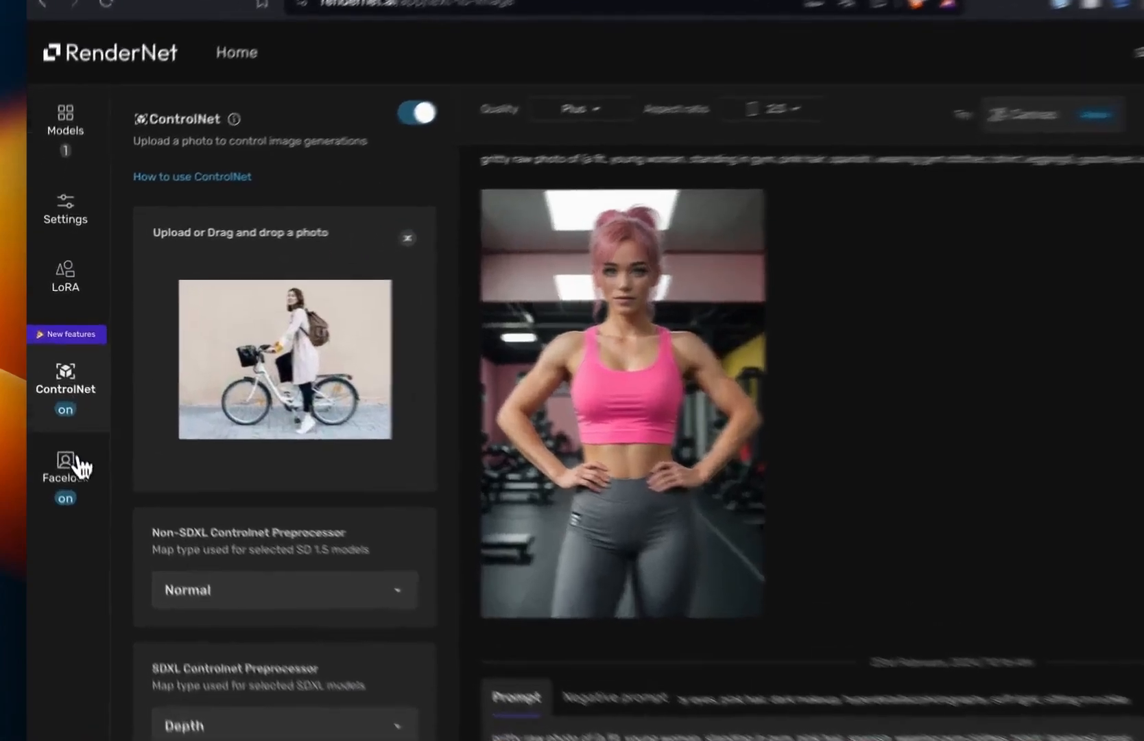
pyautogui.click(57, 433)
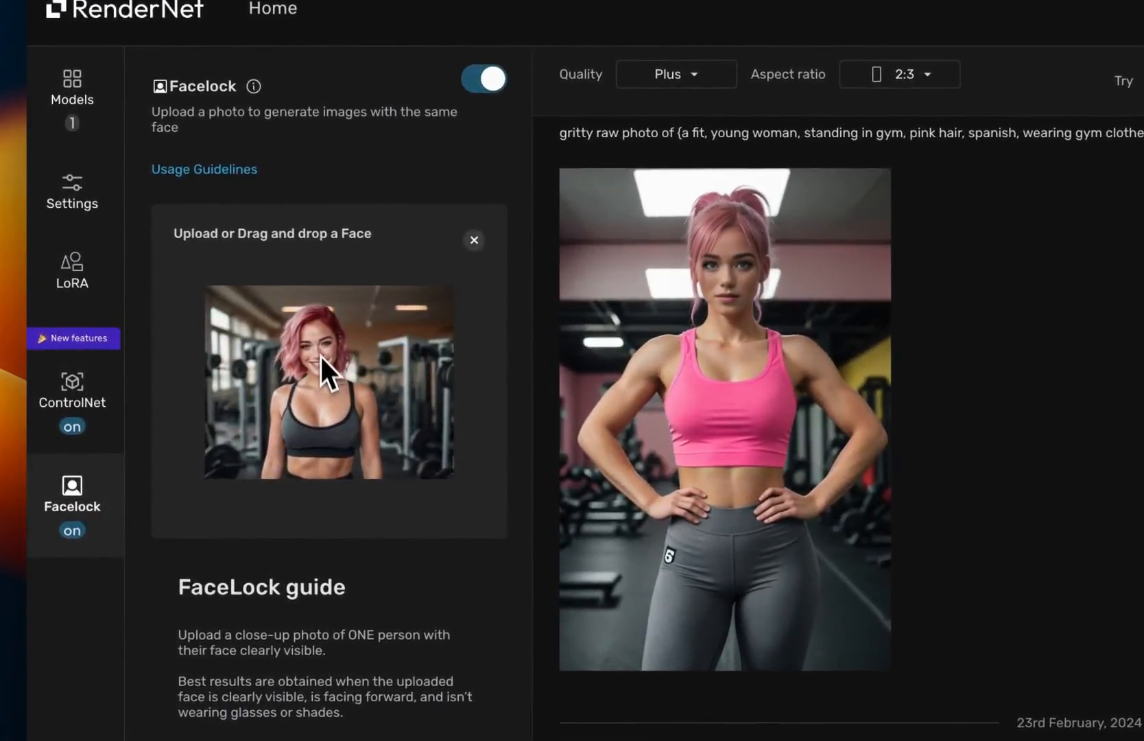
pyautogui.click(83, 406)
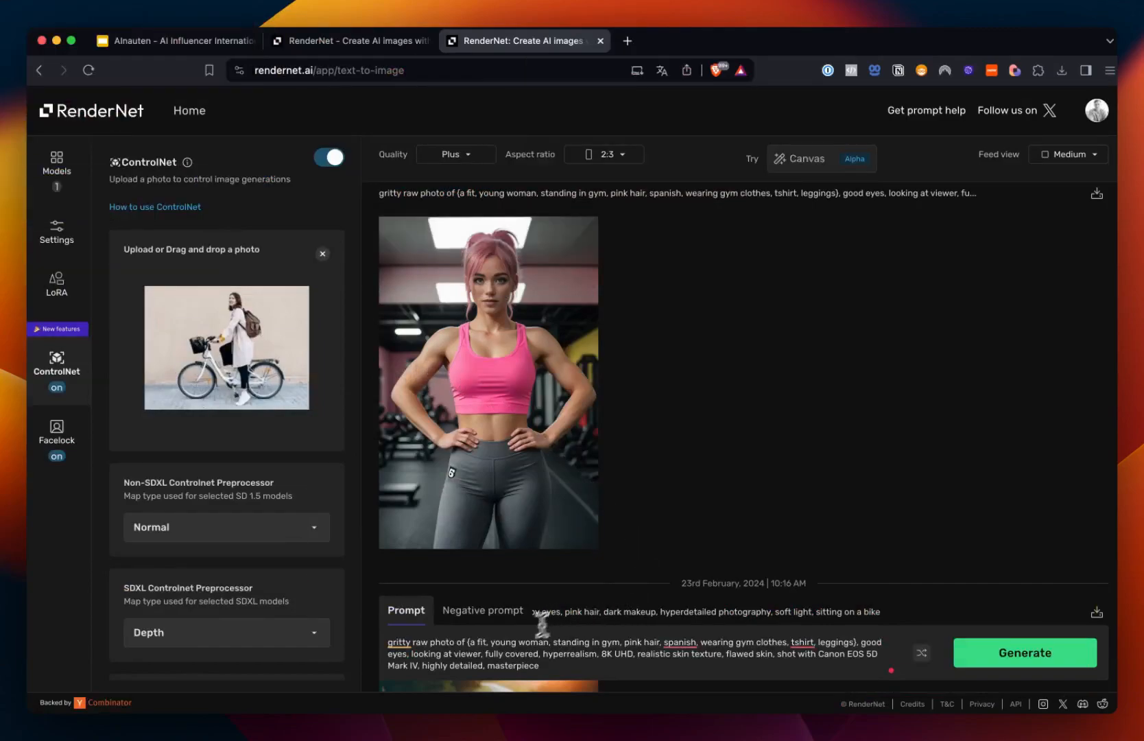
# Step: Clear the whole prompt and generate an image guided only by the ControlNet bicycle photo
pyautogui.moveTo(548, 664); pyautogui.dragTo(388, 642)
pyautogui.press('super+c')
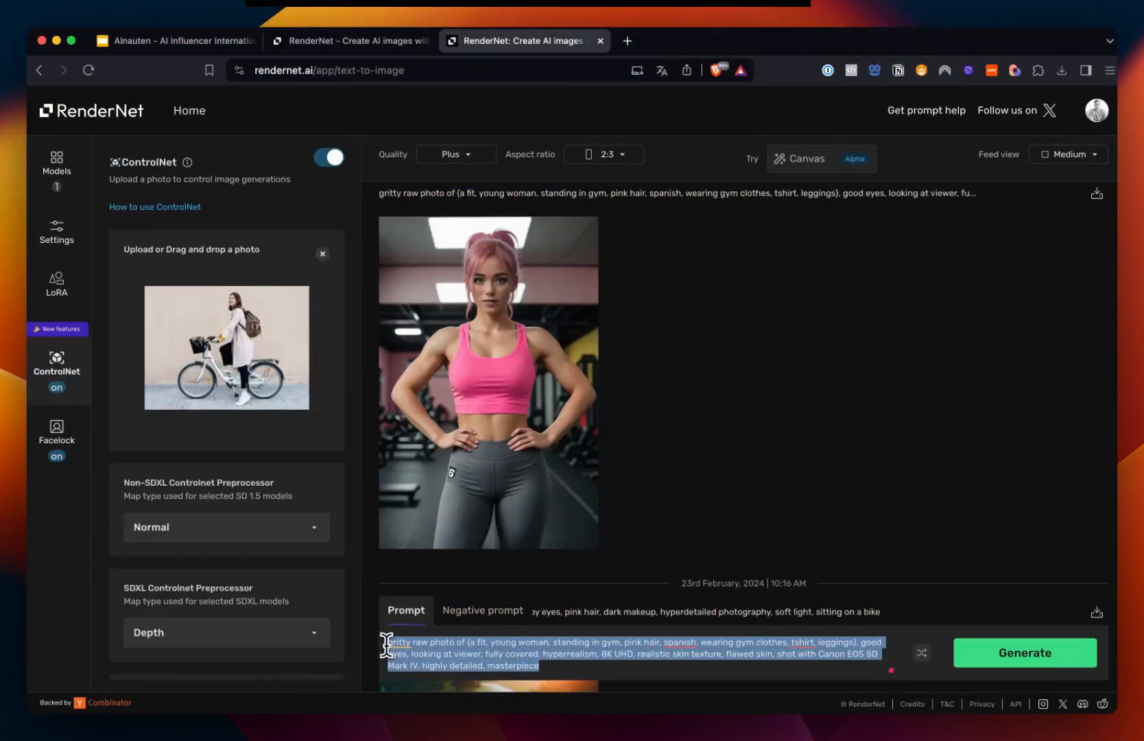
pyautogui.press('BackSpace')
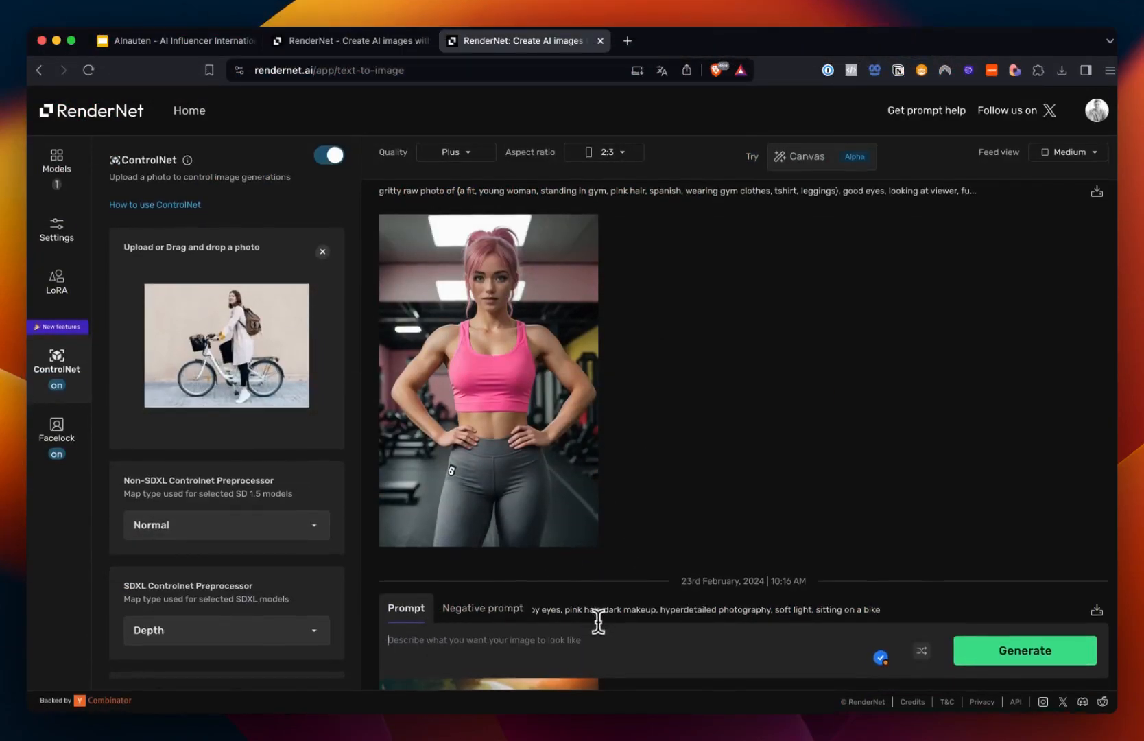
pyautogui.scroll(-2, 590, 411)
pyautogui.scroll(-4, 226, 487)
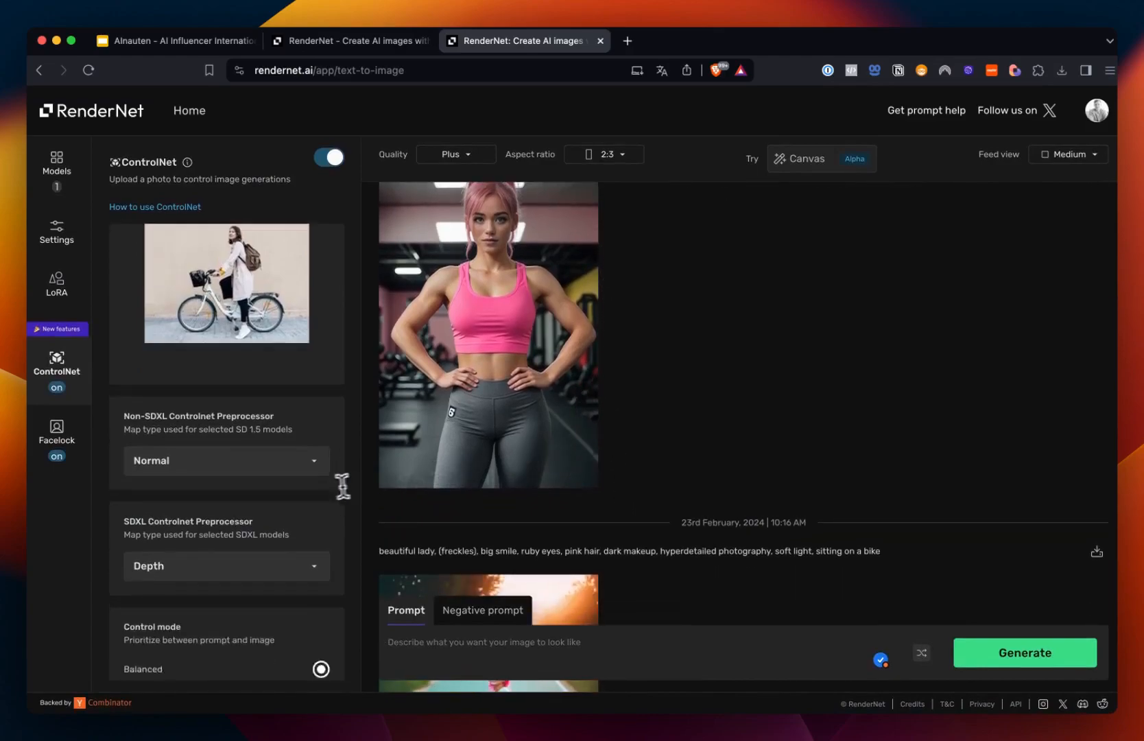
pyautogui.scroll(-5, 205, 494)
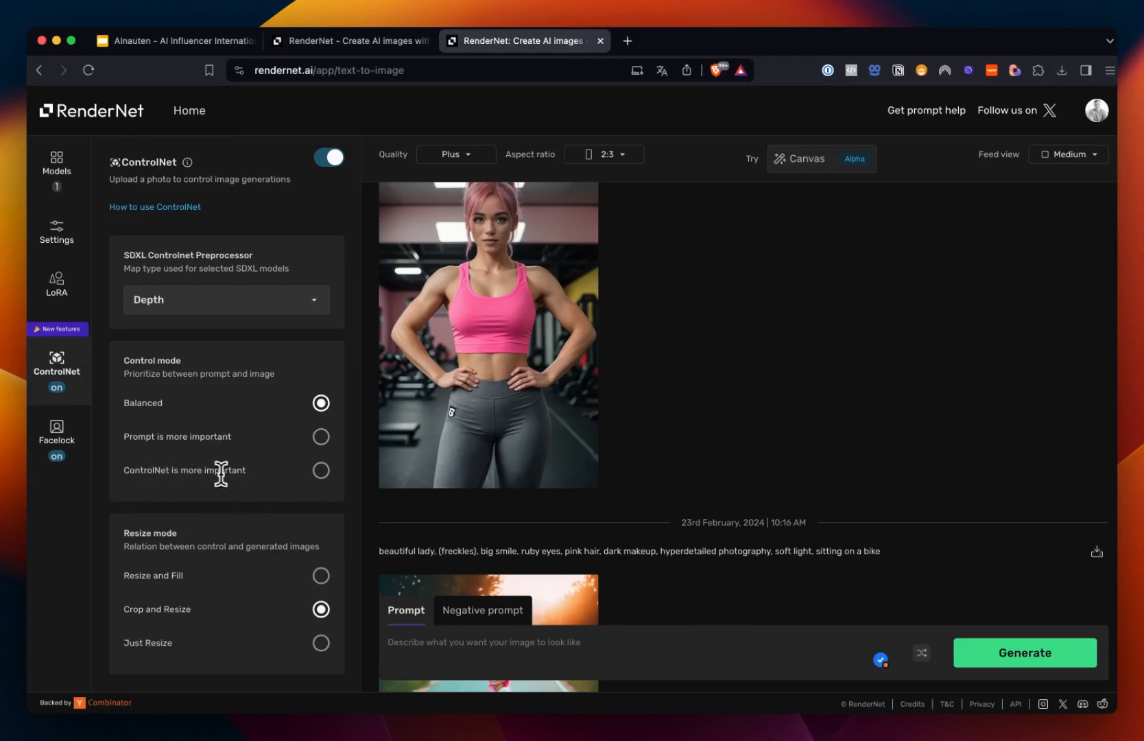
pyautogui.click(988, 654)
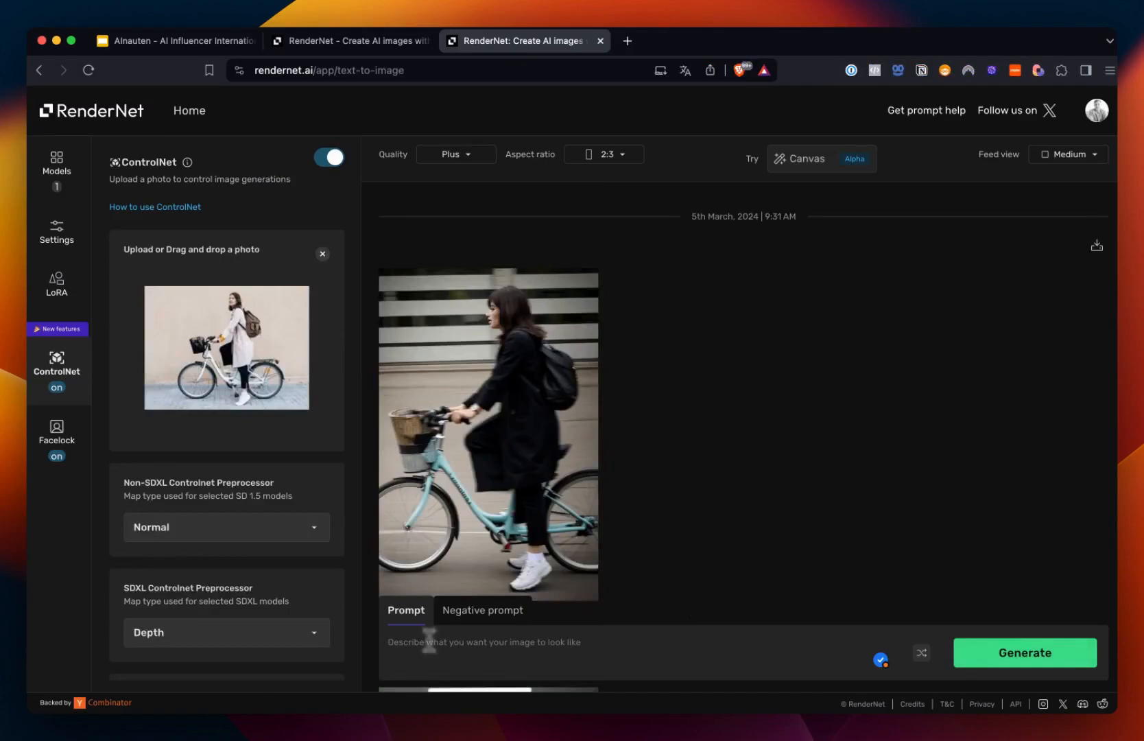
# Step: Paste the original fitness prompt back into the empty prompt box
pyautogui.click(474, 652)
pyautogui.click(56, 432)
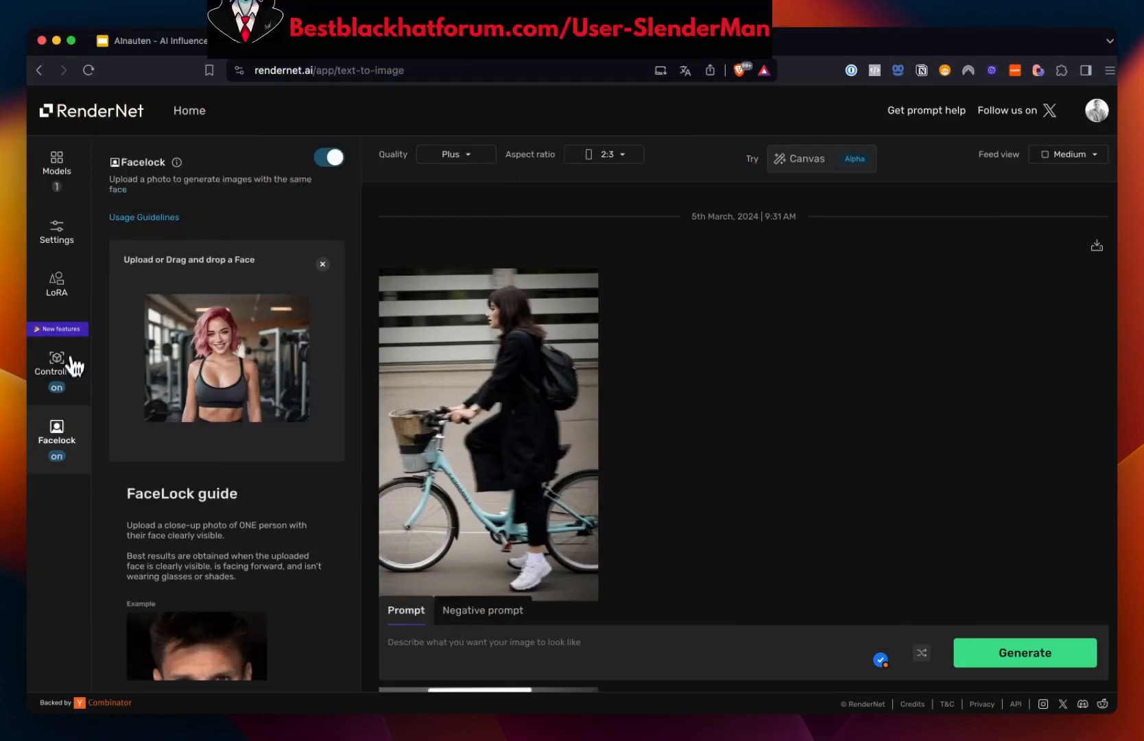
pyautogui.click(71, 358)
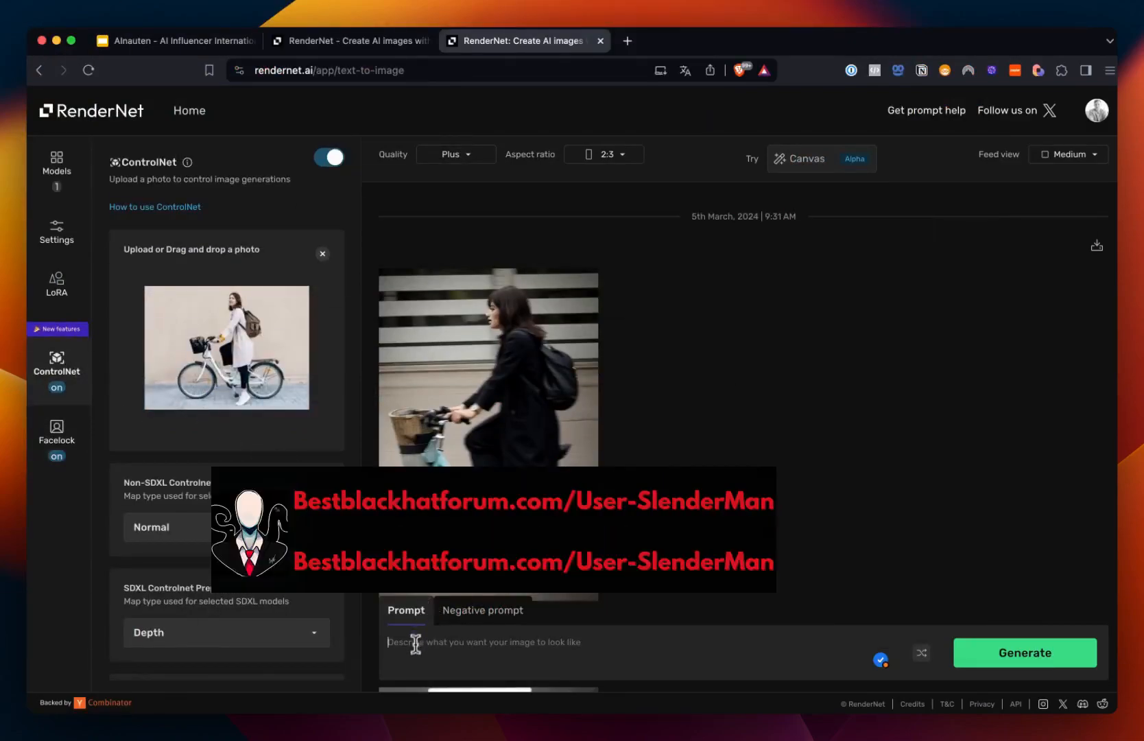
pyautogui.click(413, 650)
pyautogui.press('super+v')
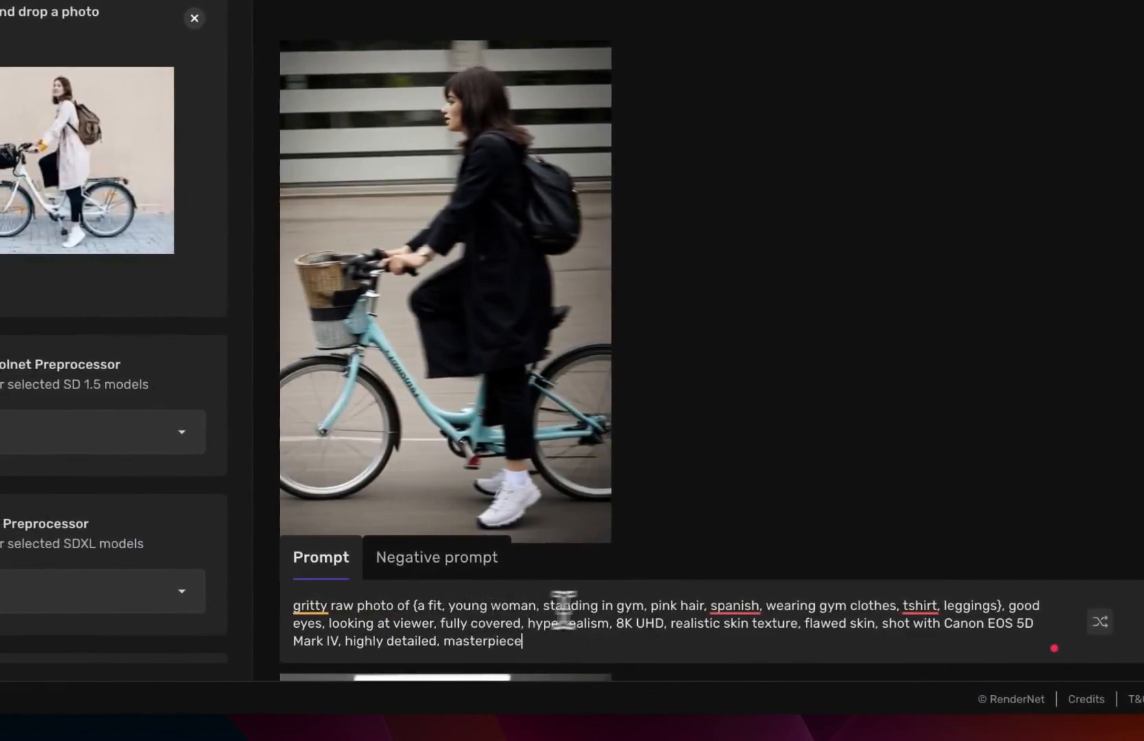
# Step: Replace "standing in gym" with "sitting on a bike" in the prompt and generate the image
pyautogui.moveTo(645, 607); pyautogui.dragTo(544, 607)
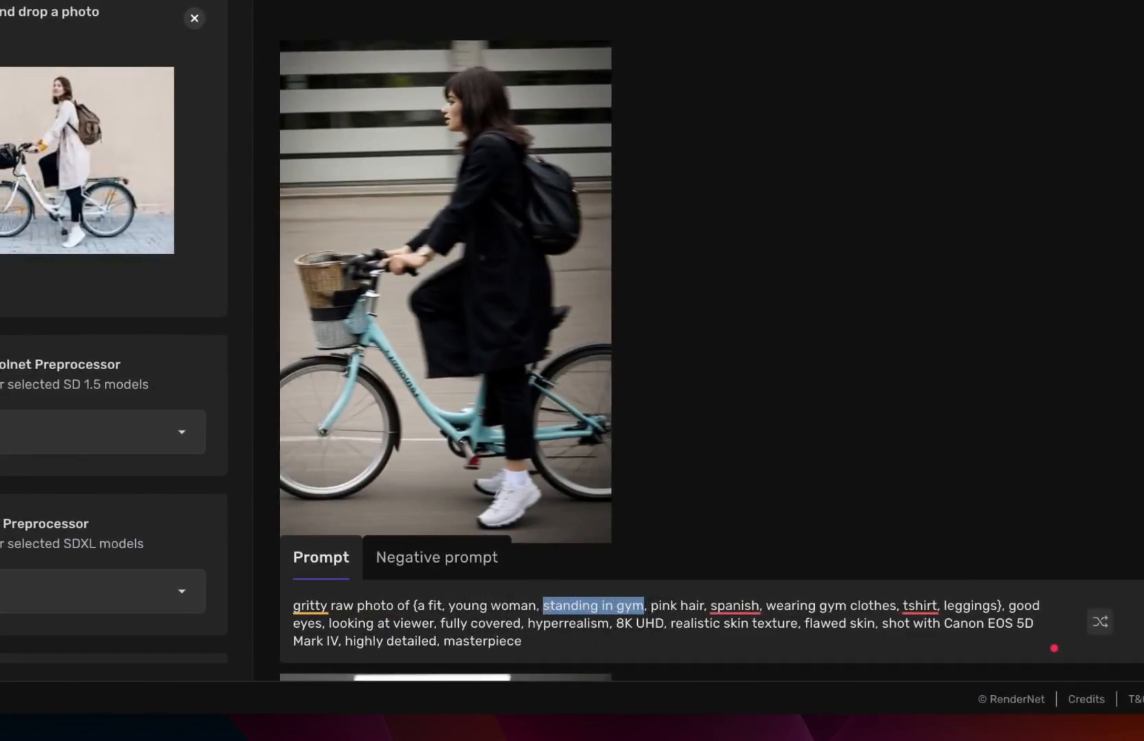
pyautogui.write('sitting')
pyautogui.write(' on, pink ha')
pyautogui.press('BackSpace')
pyautogui.press('BackSpace')
pyautogui.press('BackSpace')
pyautogui.press('BackSpace')
pyautogui.press('BackSpace')
pyautogui.write('on a bike')
pyautogui.hscroll(2, 548, 620)
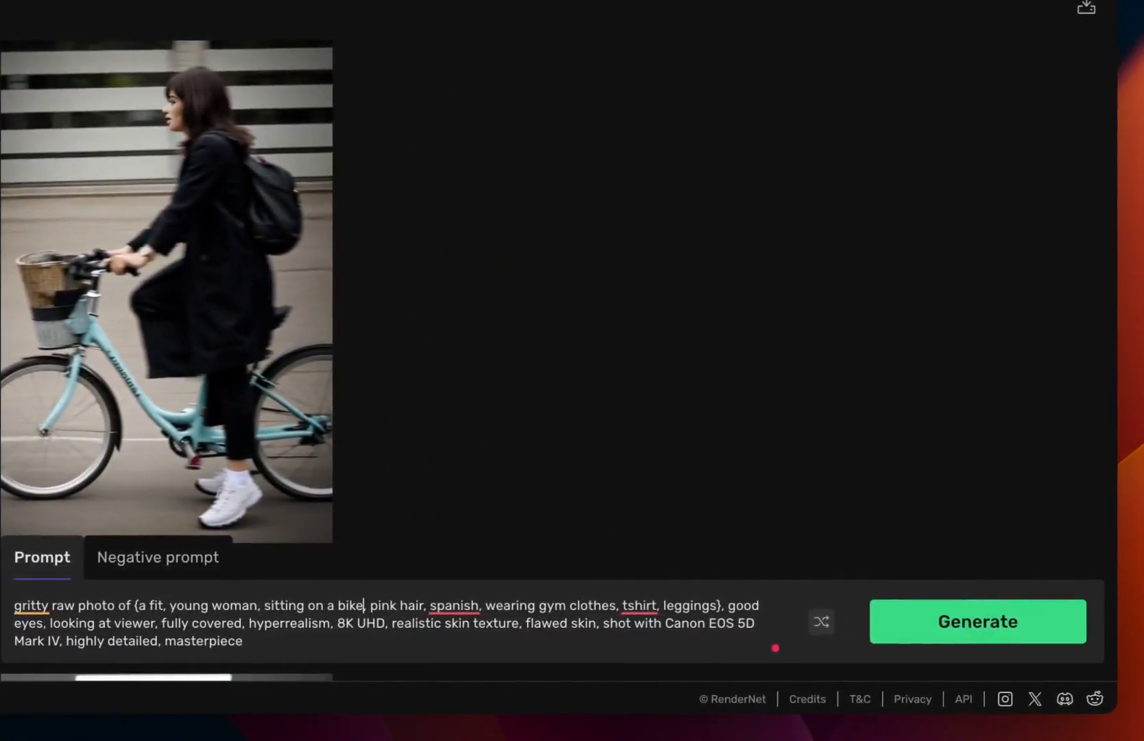
pyautogui.click(978, 621)
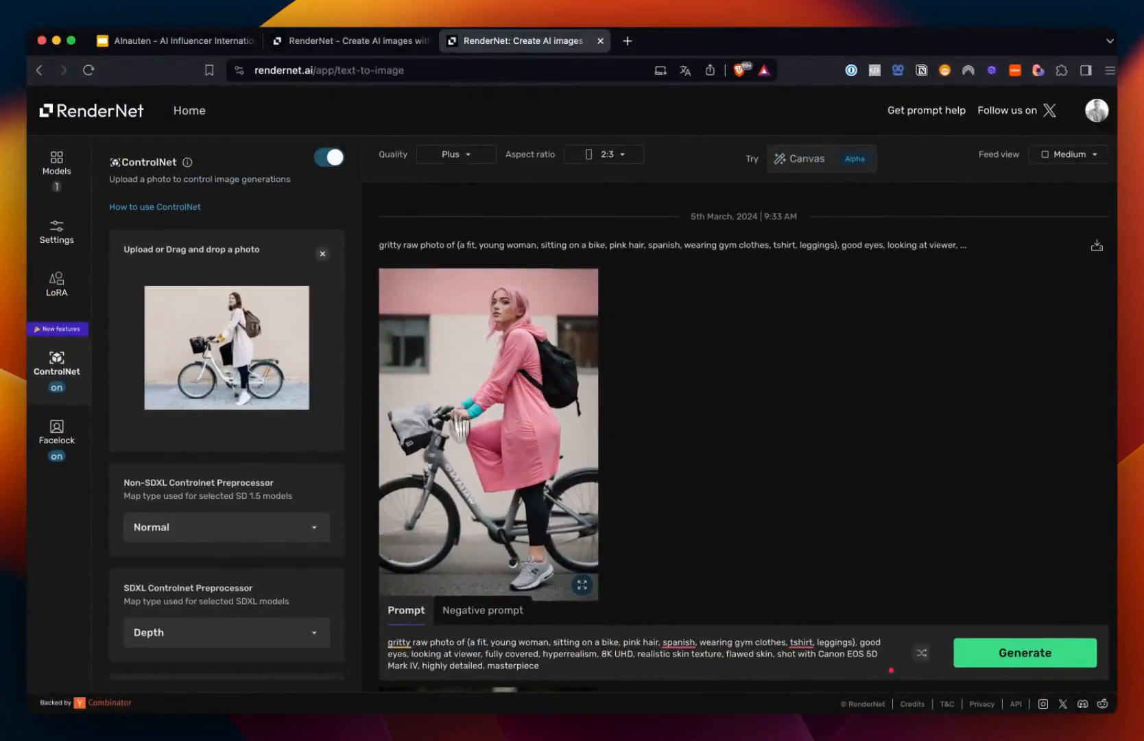
# Step: Open the new bicycle image in the detail view to inspect it, then close it
pyautogui.click(535, 488)
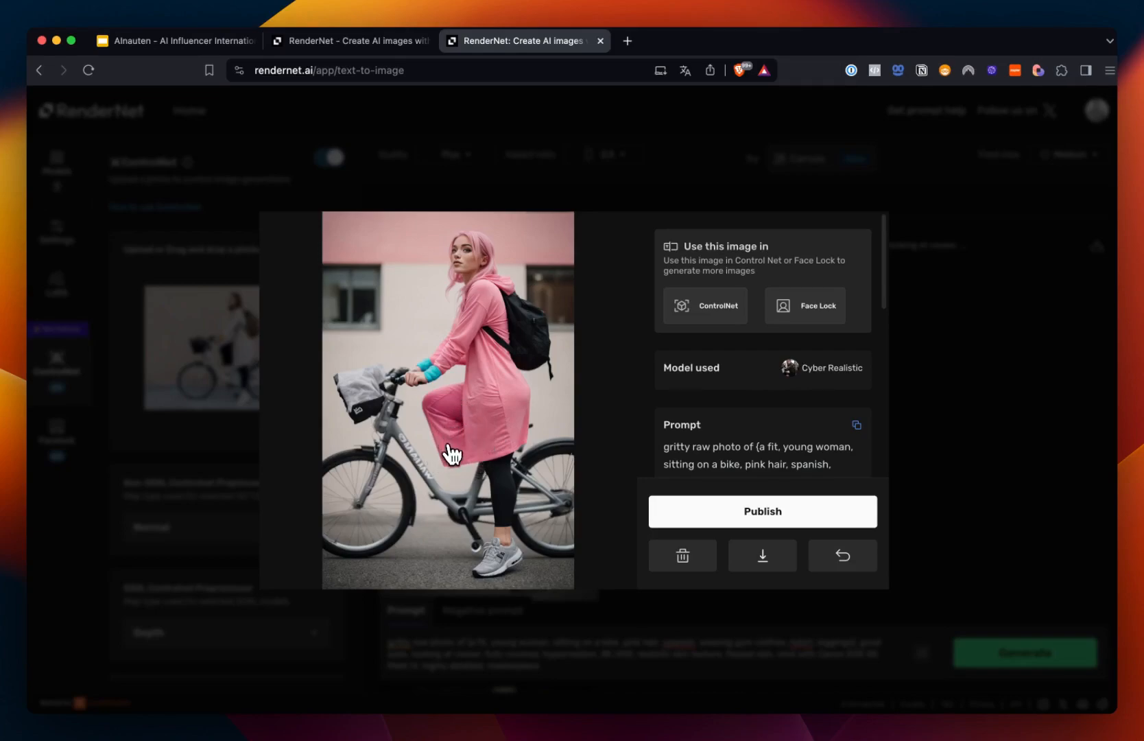
pyautogui.click(945, 263)
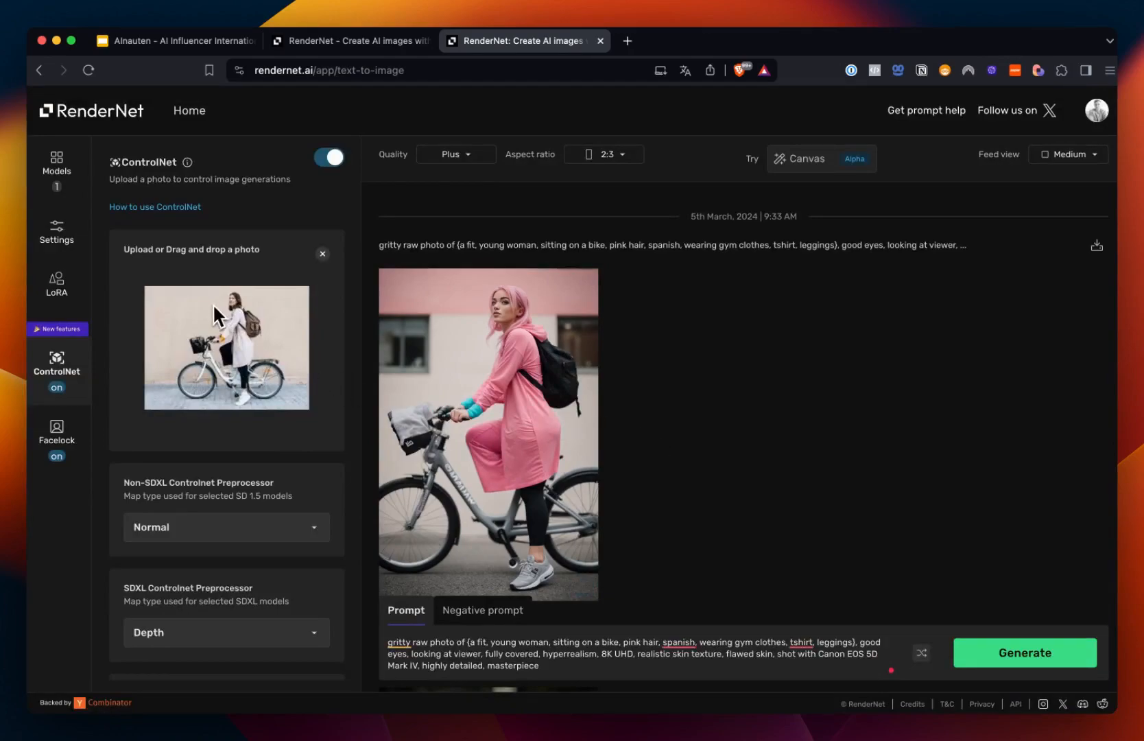
pyautogui.click(54, 439)
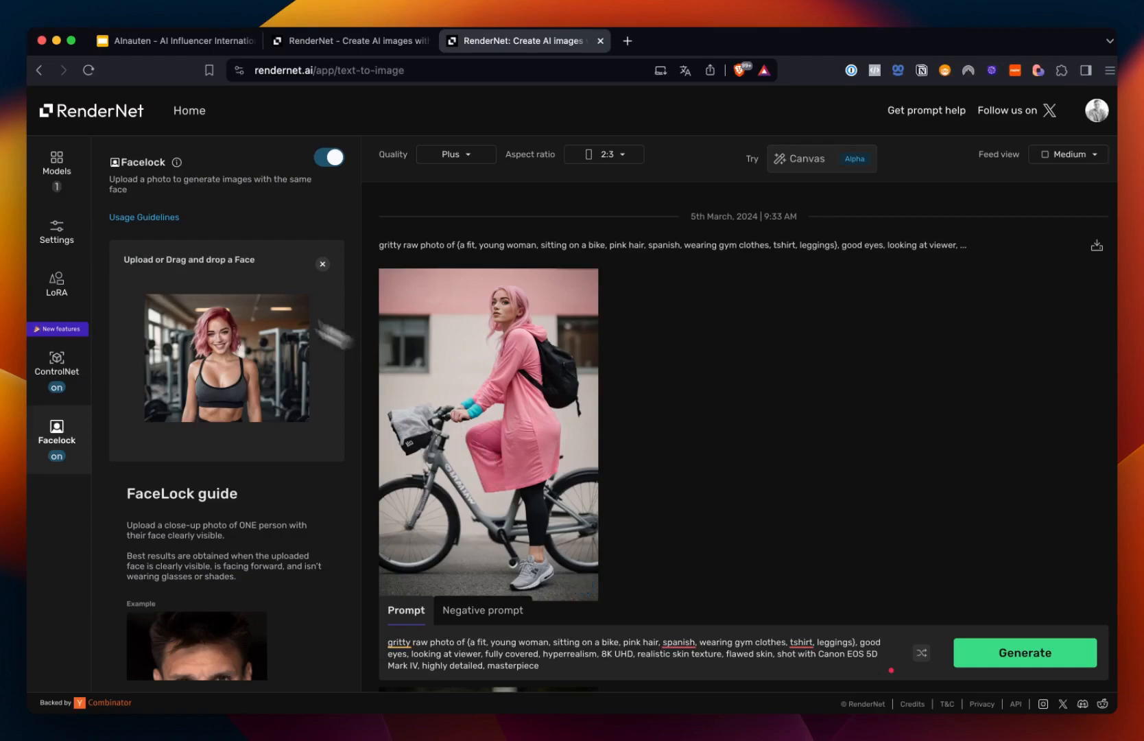
# Step: Return to Home and load the Fitness Model template into the generator again
pyautogui.click(192, 112)
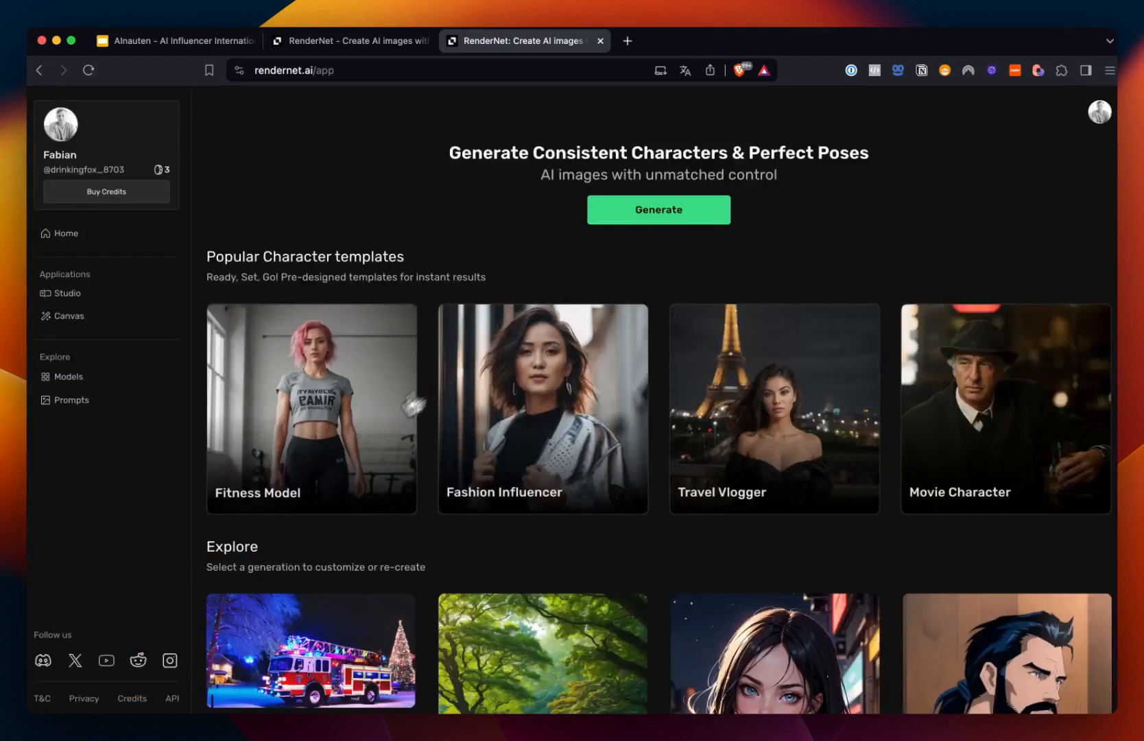
pyautogui.click(308, 416)
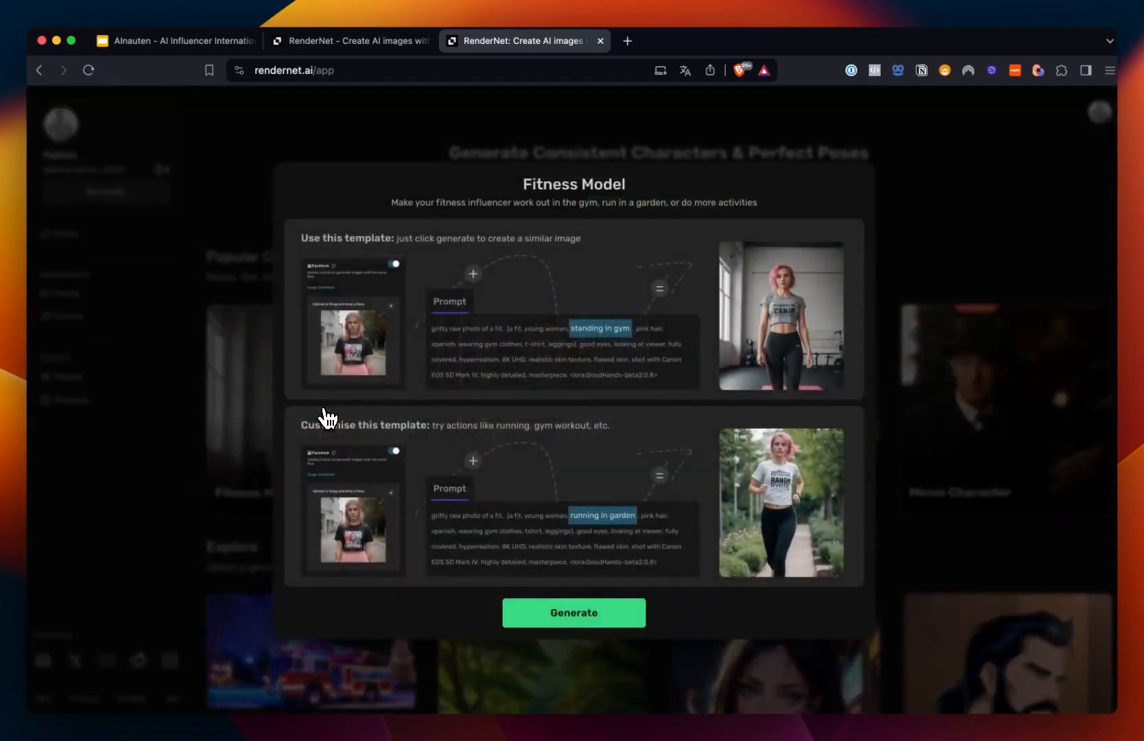
pyautogui.click(574, 613)
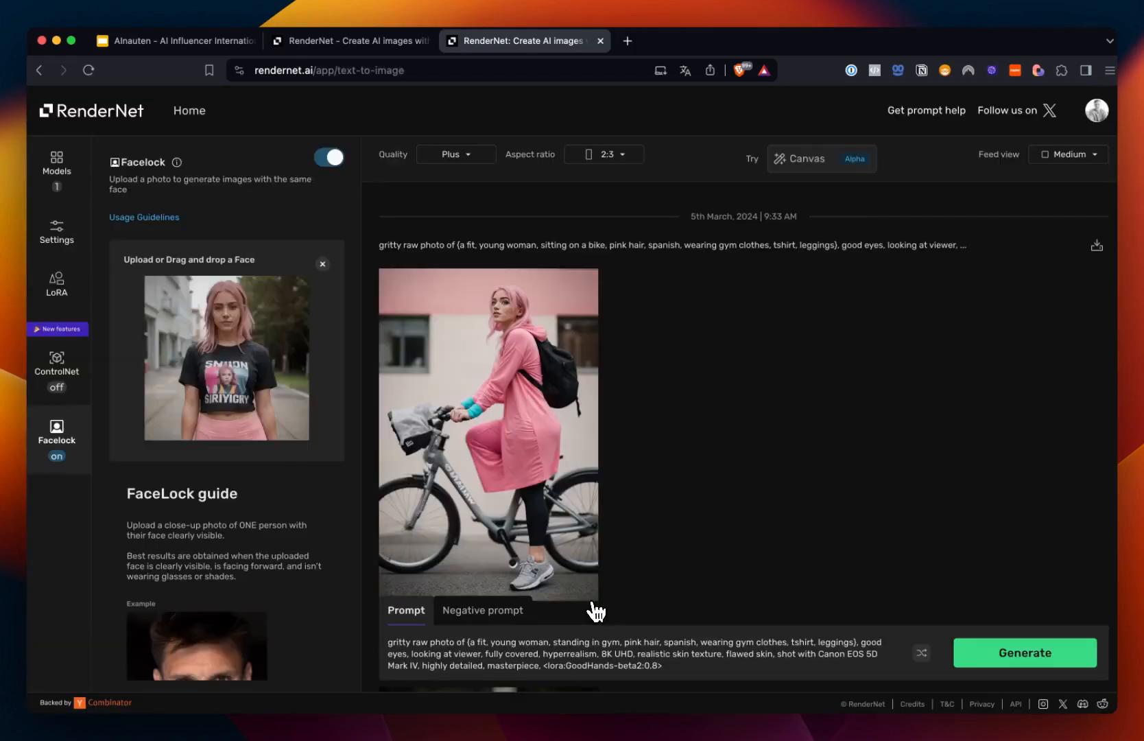
# Step: Check the ControlNet and Facelock panels and the template's prompt text
pyautogui.click(57, 362)
pyautogui.click(58, 418)
pyautogui.moveTo(486, 654); pyautogui.dragTo(736, 657)
pyautogui.click(702, 666)
pyautogui.moveTo(389, 641); pyautogui.dragTo(637, 655)
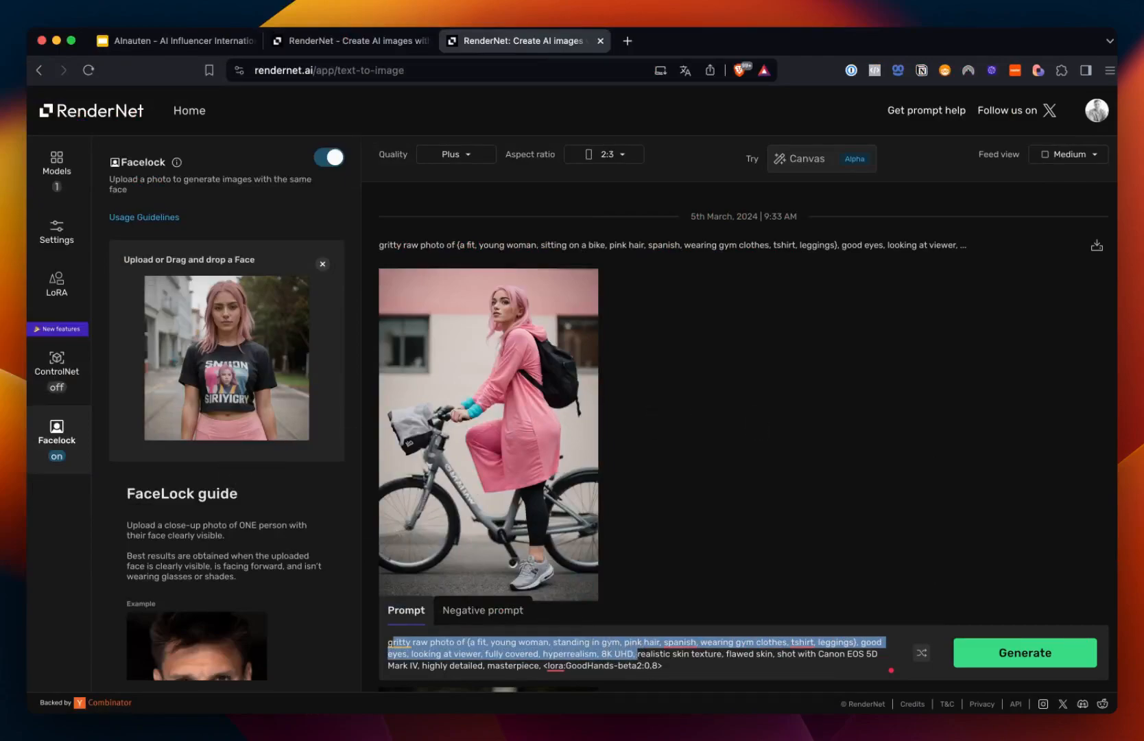
pyautogui.click(676, 654)
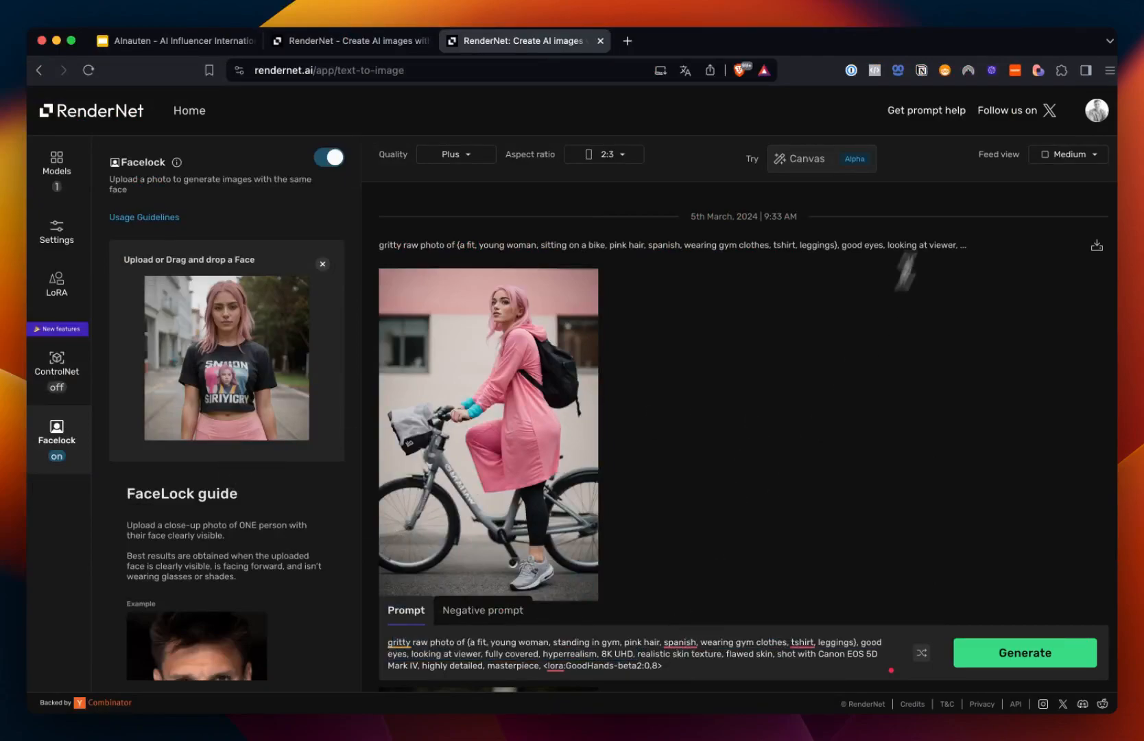
# Step: Open the Get prompt help chat and focus its message field
pyautogui.click(932, 116)
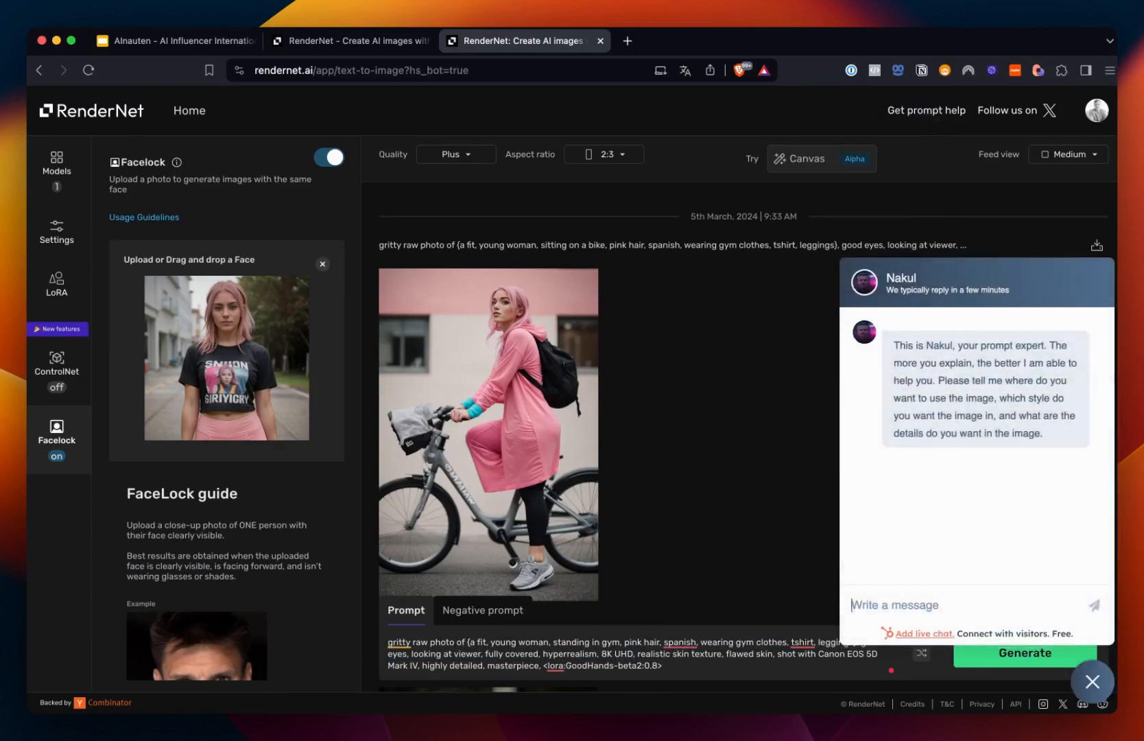
pyautogui.click(912, 611)
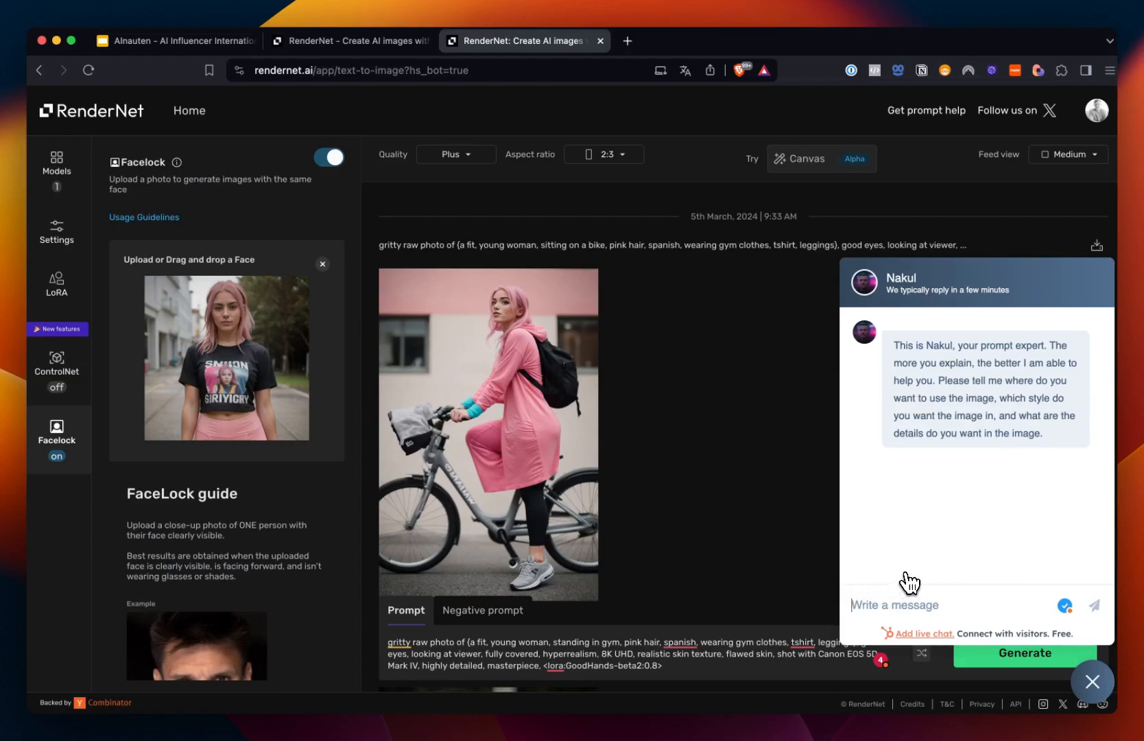